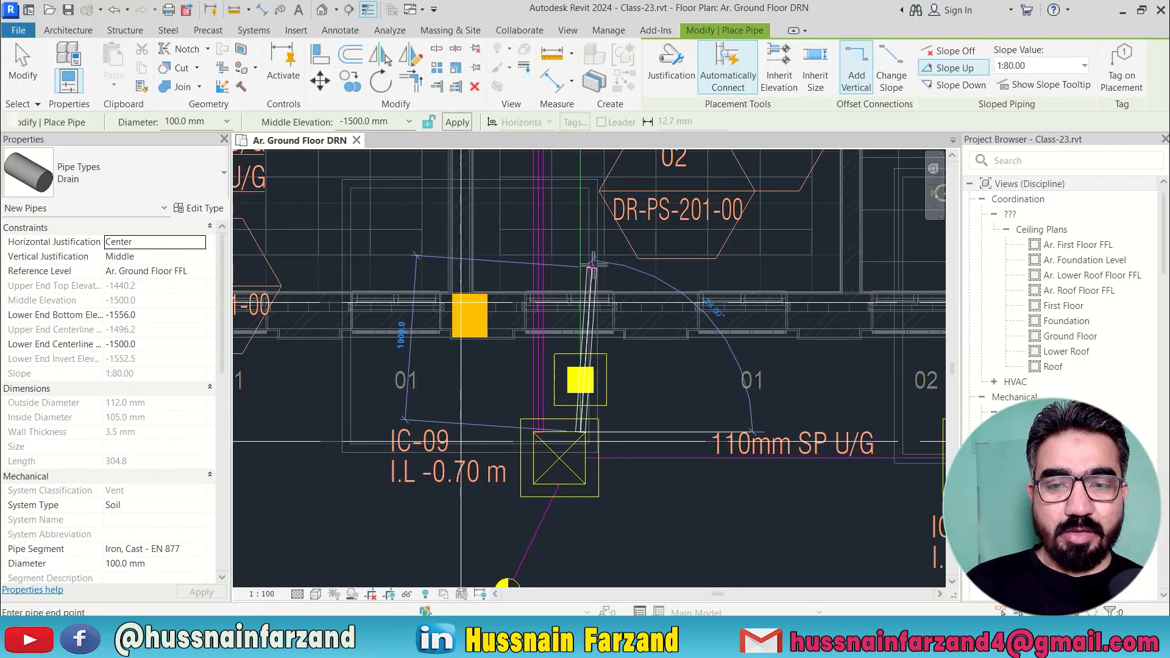
Run the 100 mm drain pipe from chamber IC-09 straight up to the floor drain beside the toilet at D 47
middle_click_drag(600, 279, 607, 520)
scroll(585, 350, "down", 4)
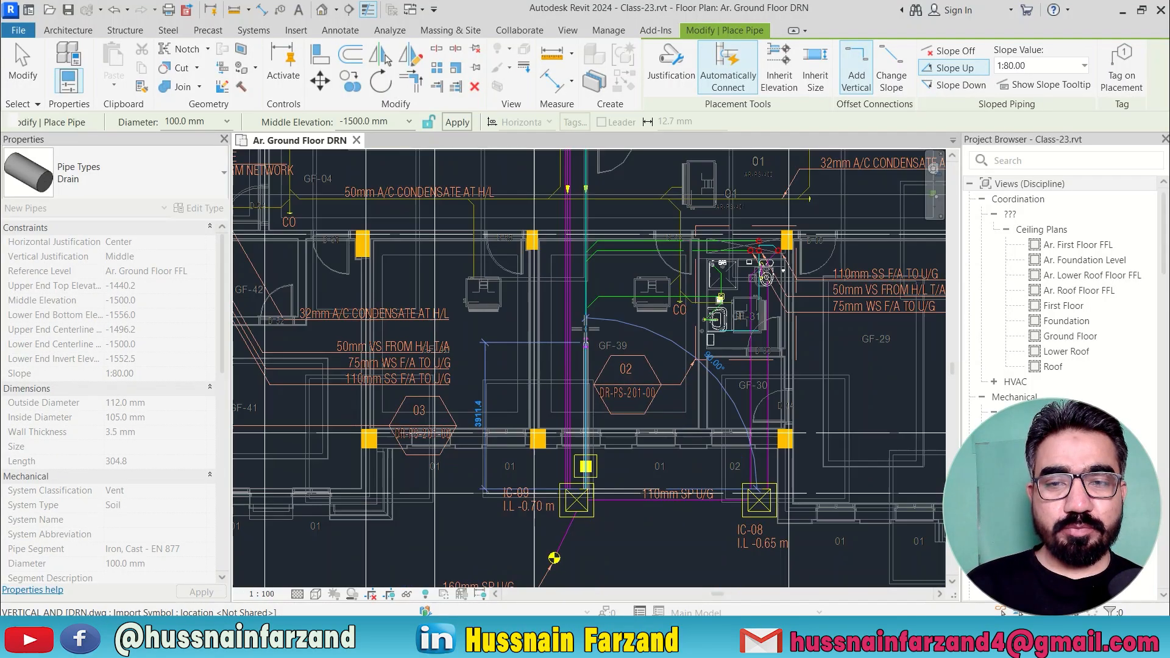
middle_click_drag(606, 365, 605, 428)
middle_click_drag(591, 265, 583, 415)
scroll(561, 277, "up", 3)
scroll(561, 272, "up", 8)
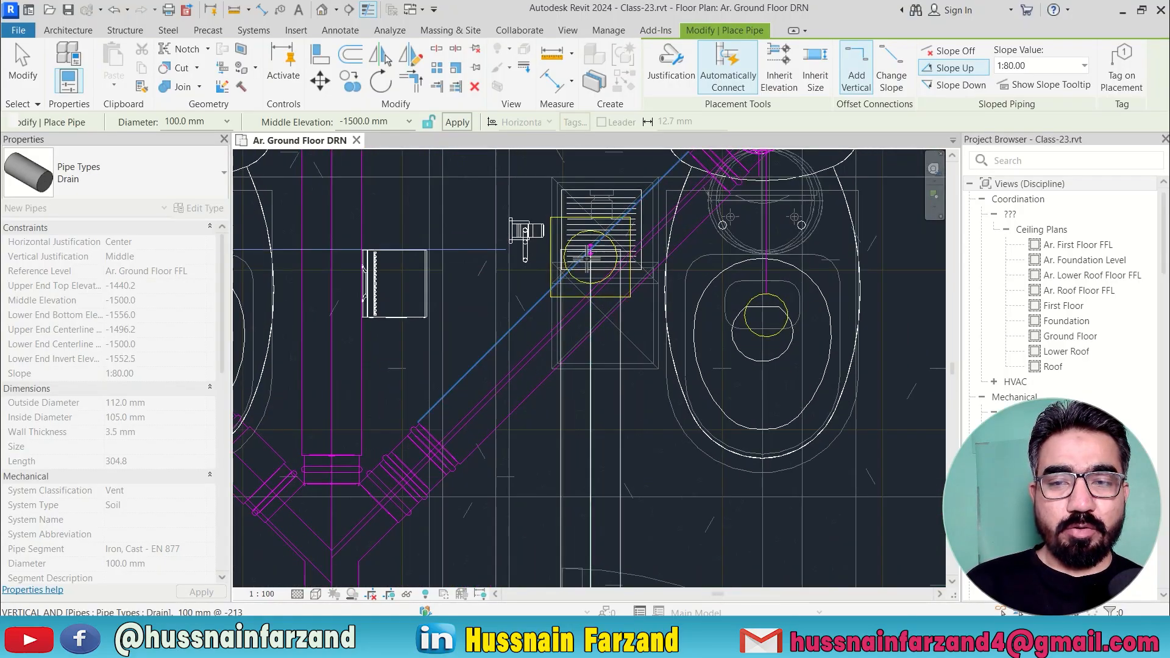
scroll(590, 268, "up", 3)
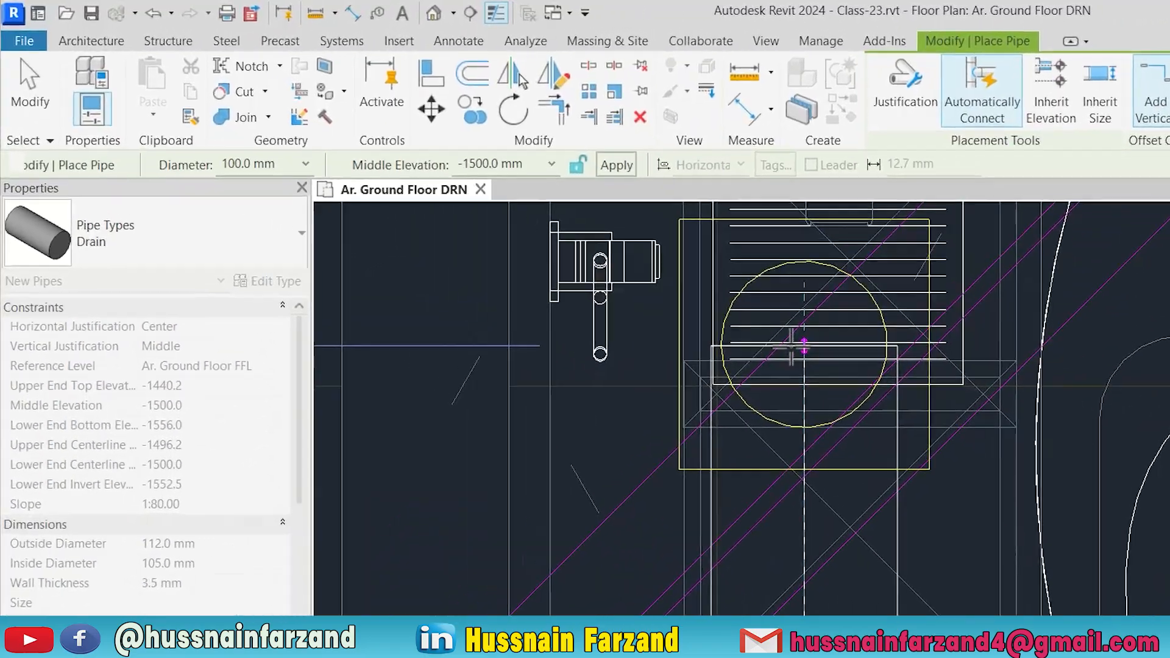
left_click(595, 255)
Create the vertical riser at the floor drain with a middle elevation of 100 mm and finish pipe placement
left_click(505, 170)
type("100")
left_click(639, 173)
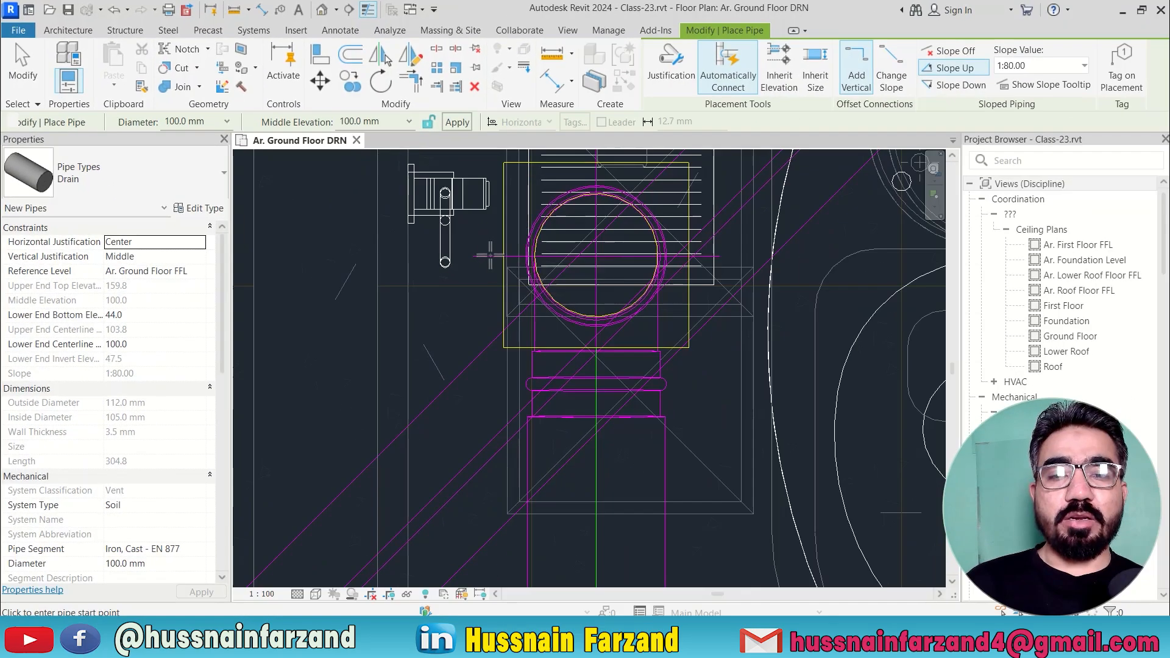
scroll(643, 338, "down", 7)
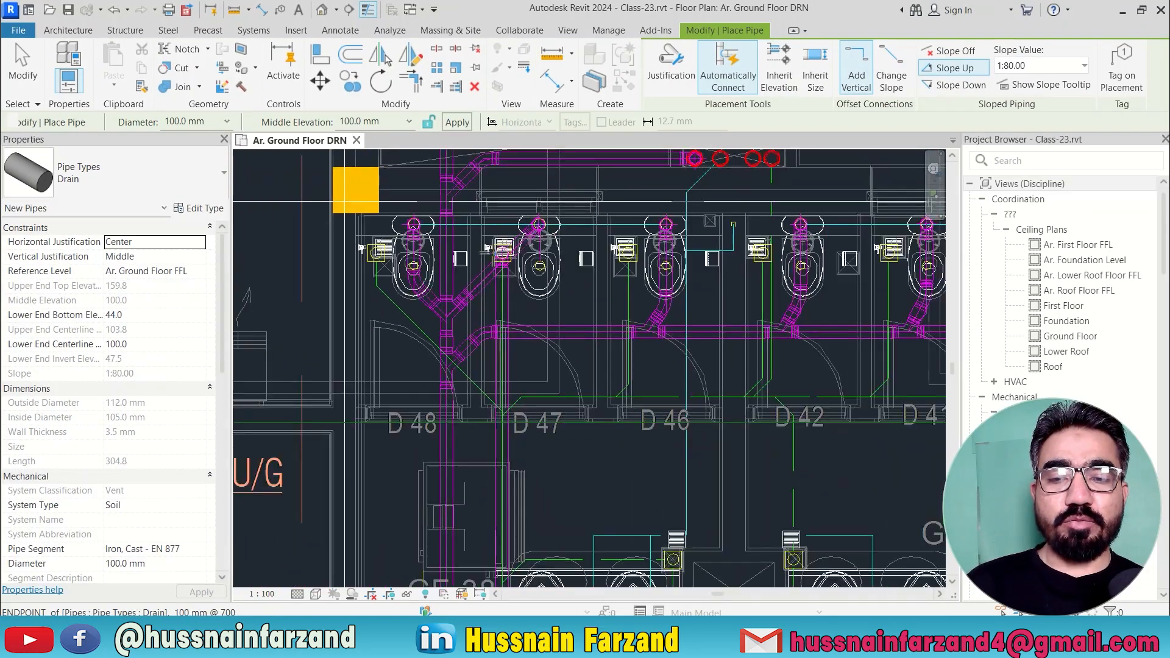
scroll(495, 338, "down", 5)
key("Escape")
key("Escape")
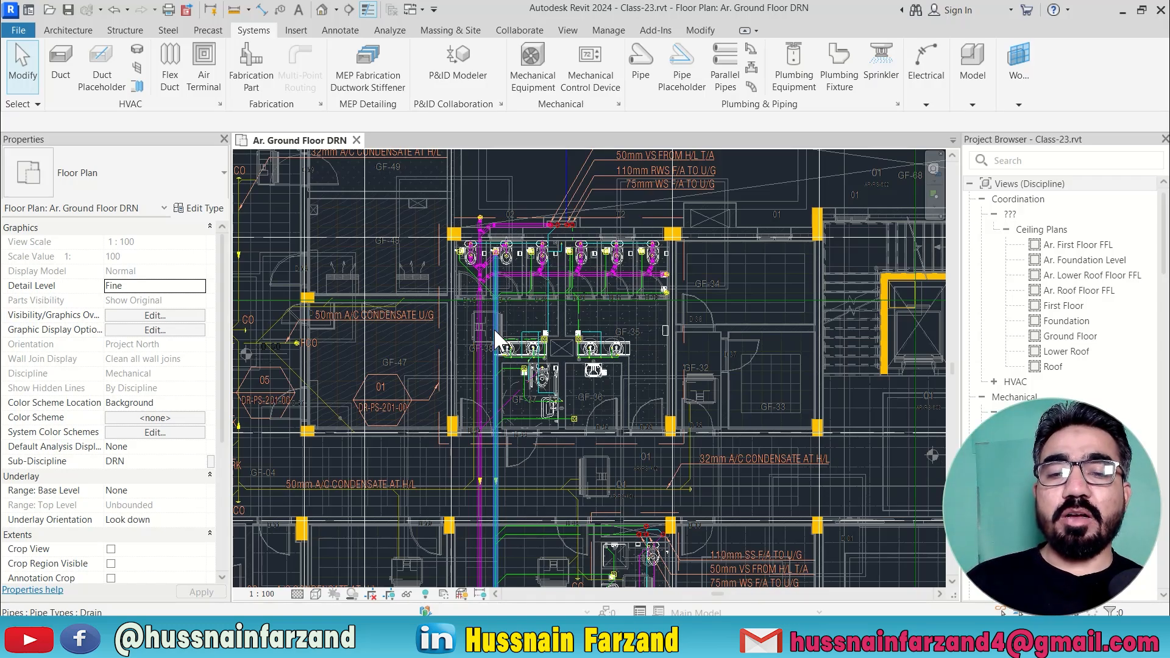
left_click(495, 332)
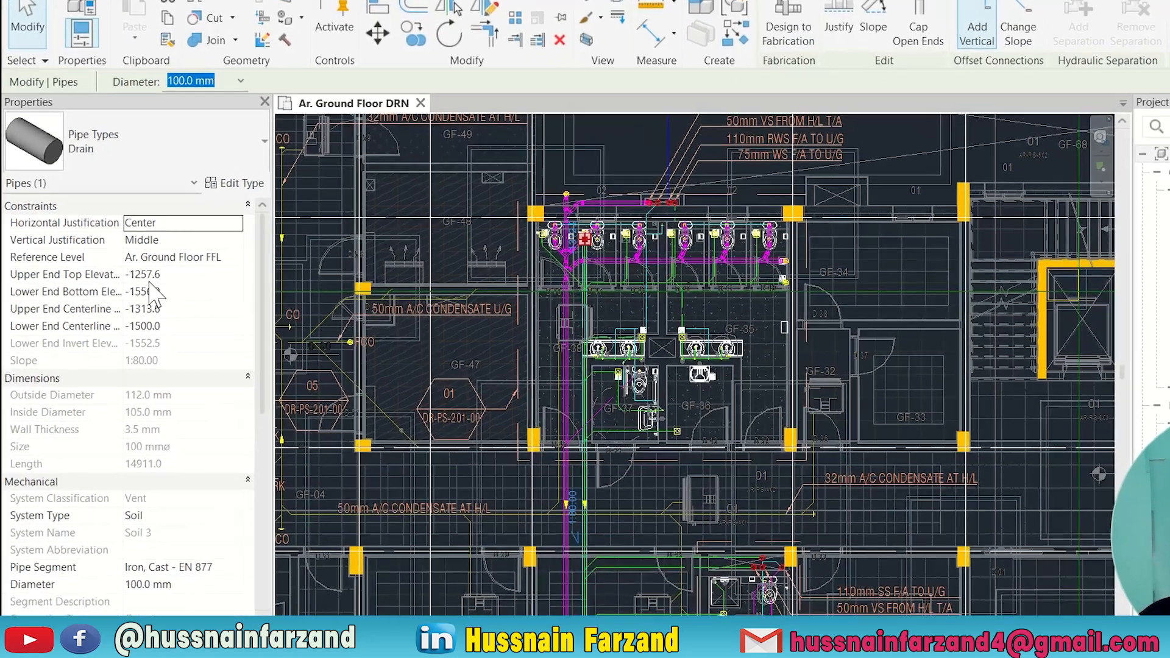
scroll(129, 298, "down", 3)
scroll(178, 271, "down", 2)
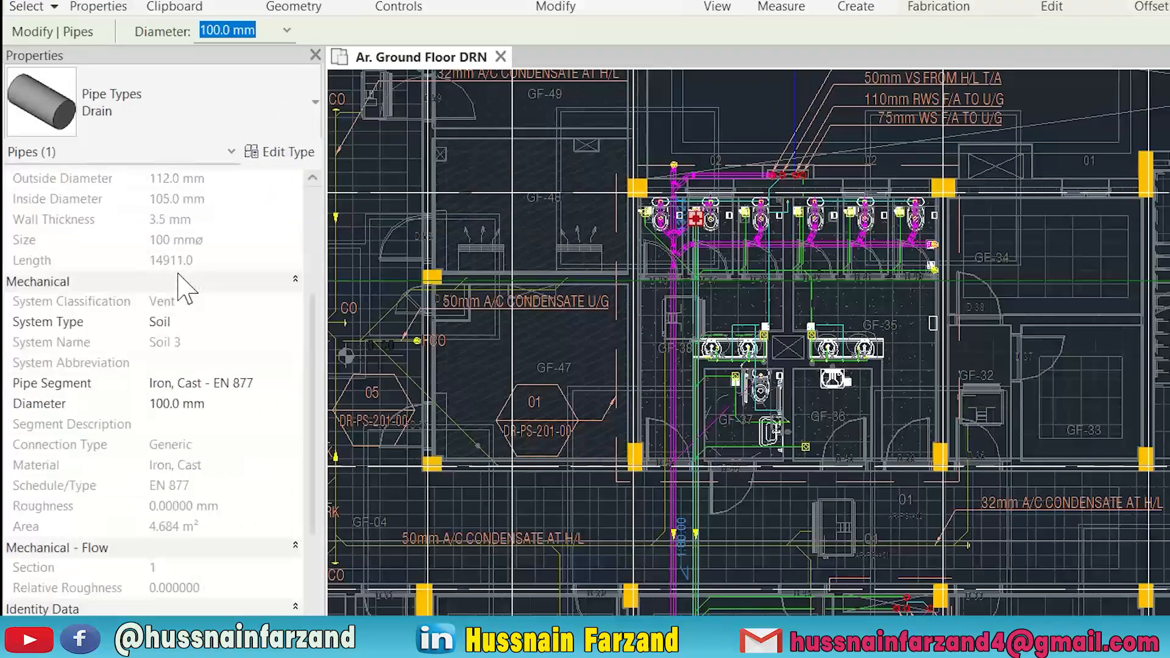
left_click(281, 322)
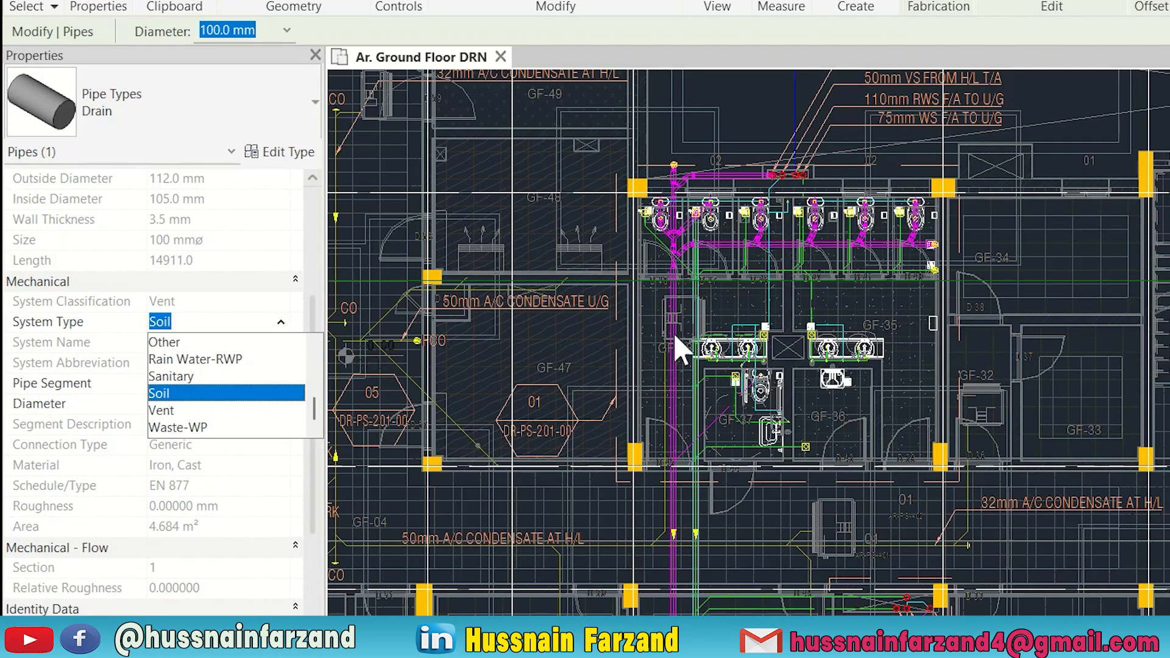
scroll(701, 316, "up", 5)
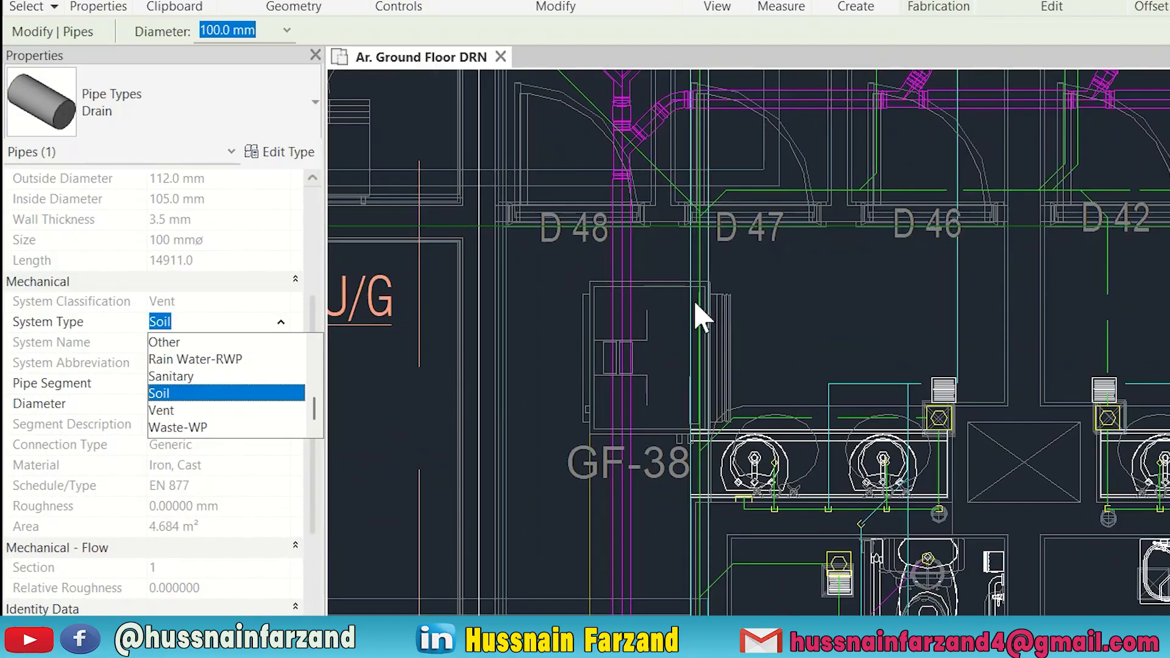
left_click(695, 303)
key("Escape")
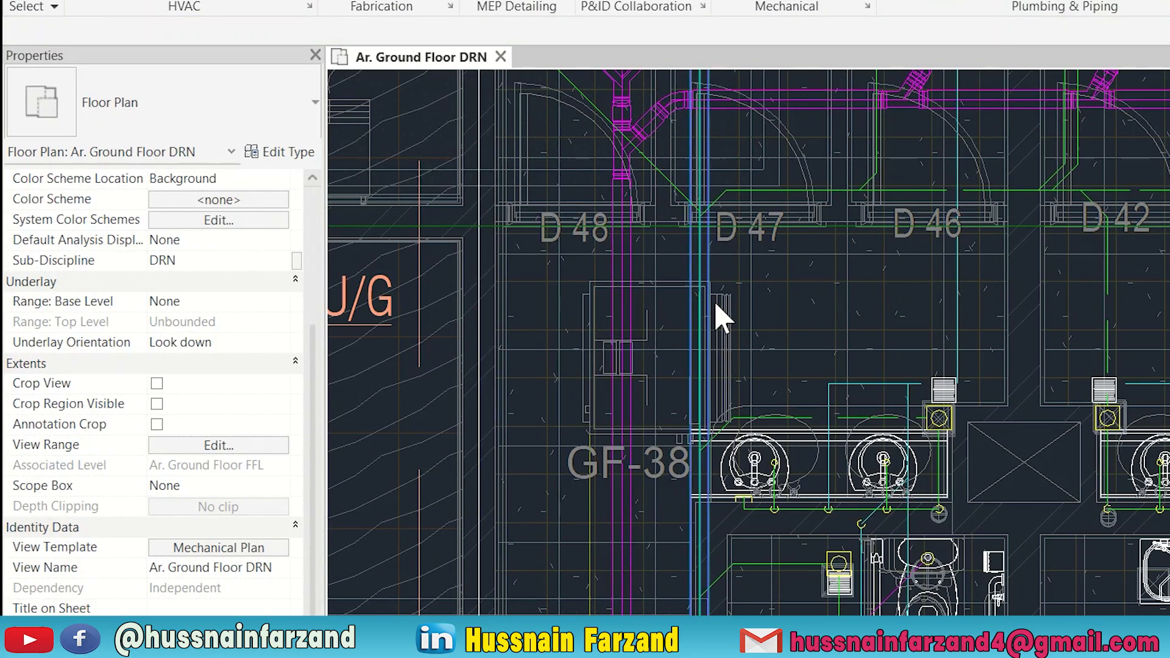
Change the system type of the new pipe running past D 47 to Waste-WP
left_click(705, 314)
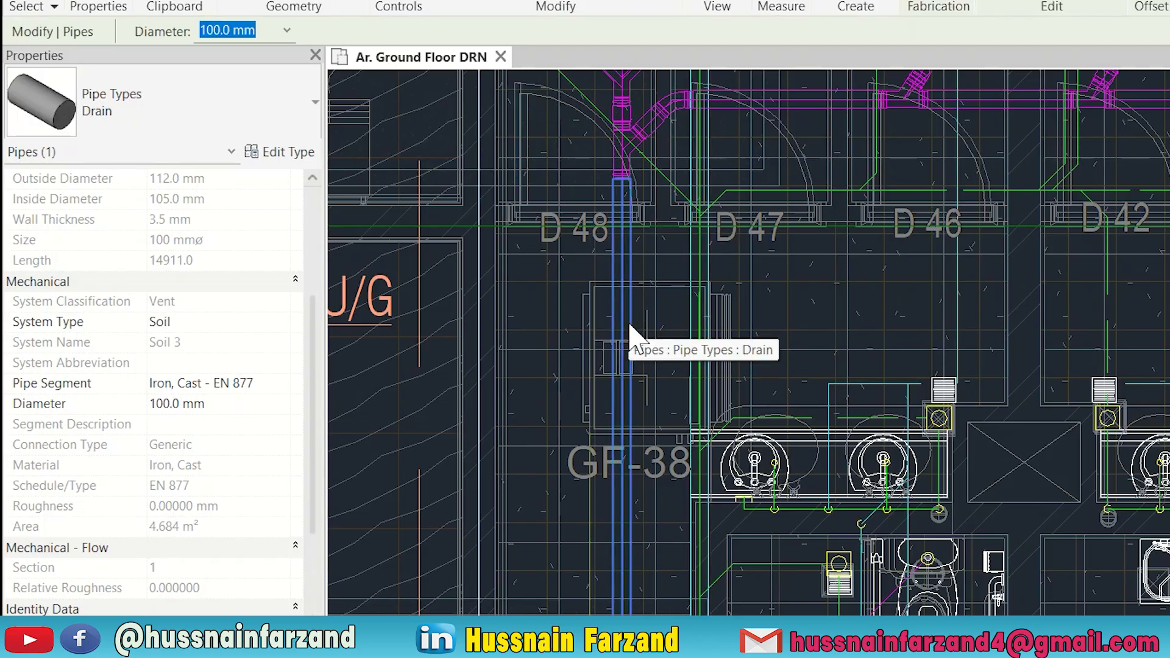
left_click(284, 323)
scroll(199, 409, "down", 1)
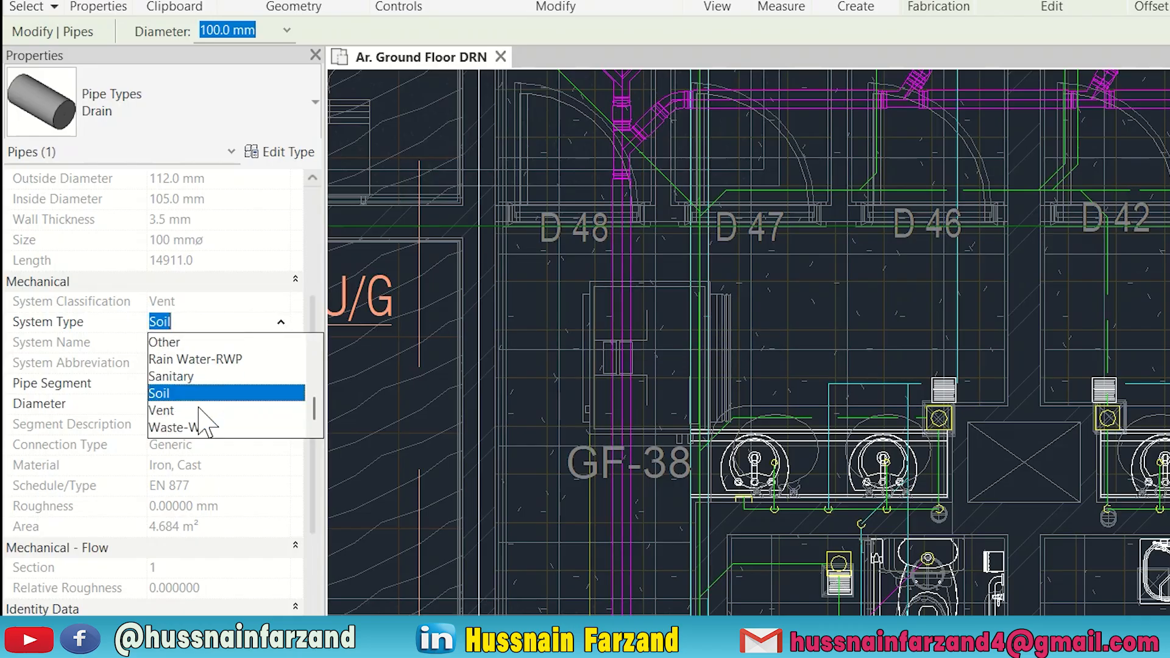
left_click(166, 427)
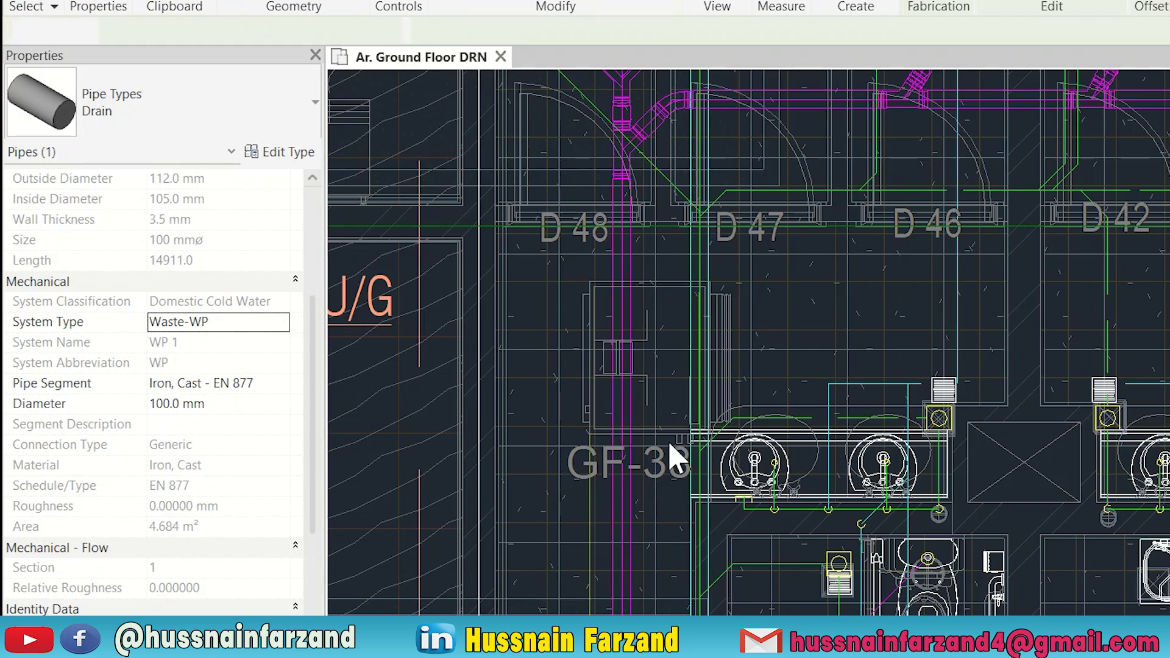
key("Escape")
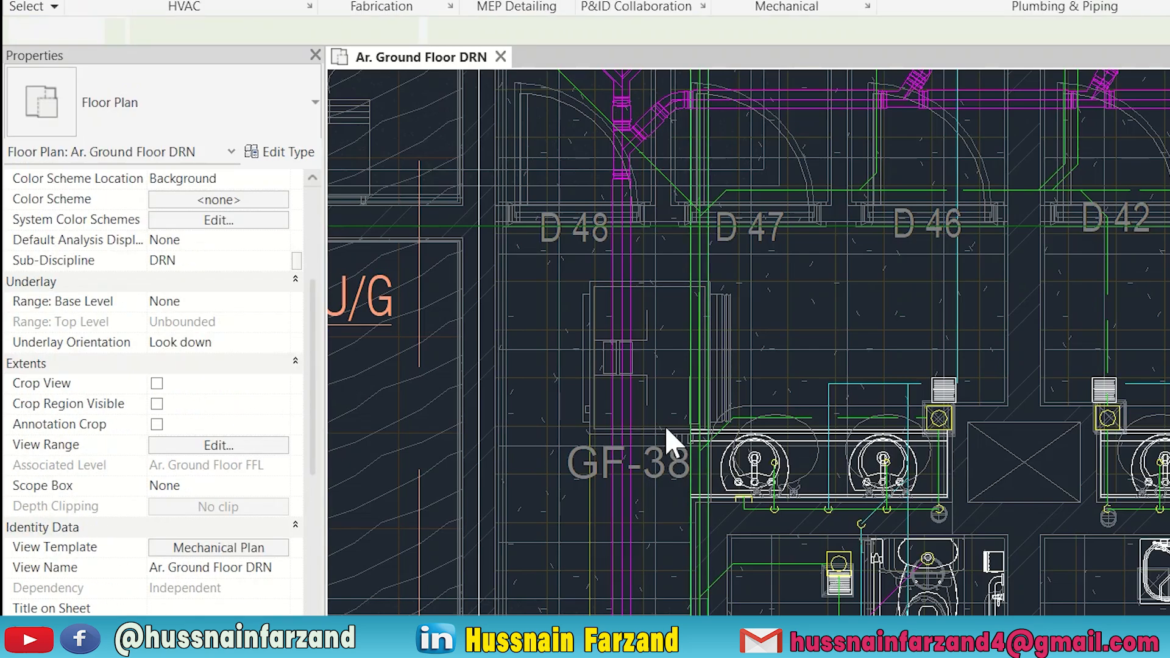
Run a matching waste pipe with inherited elevation from the main at D 47 along the doors to the floor drain at D 40
scroll(663, 402, "down", 2)
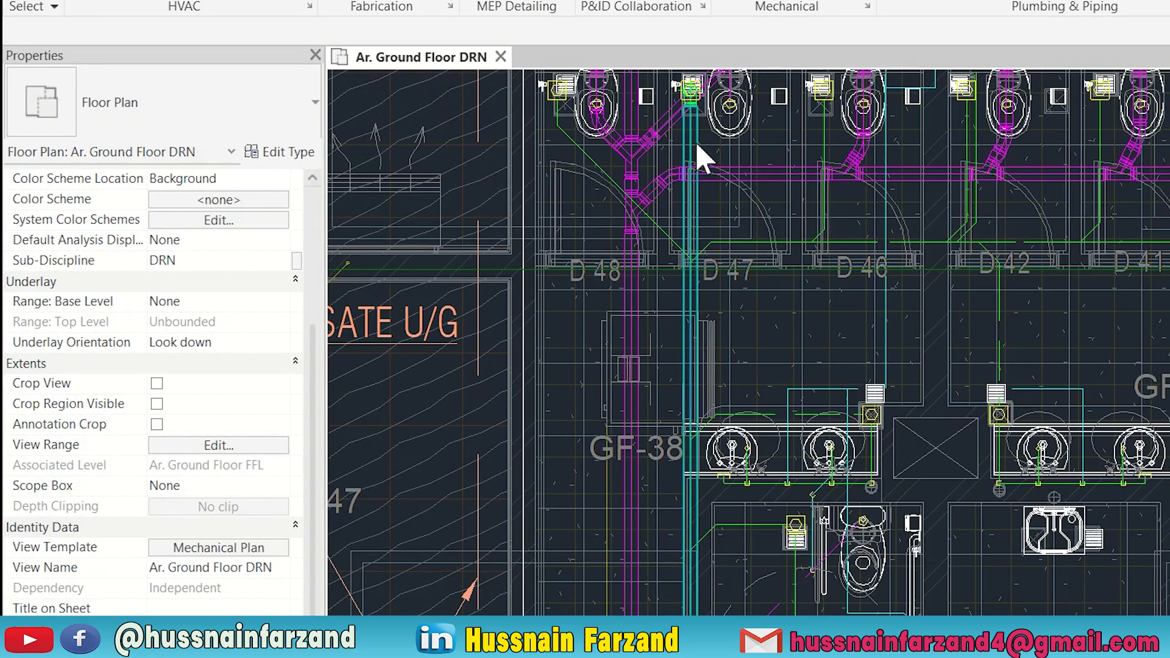
scroll(684, 104, "up", 3)
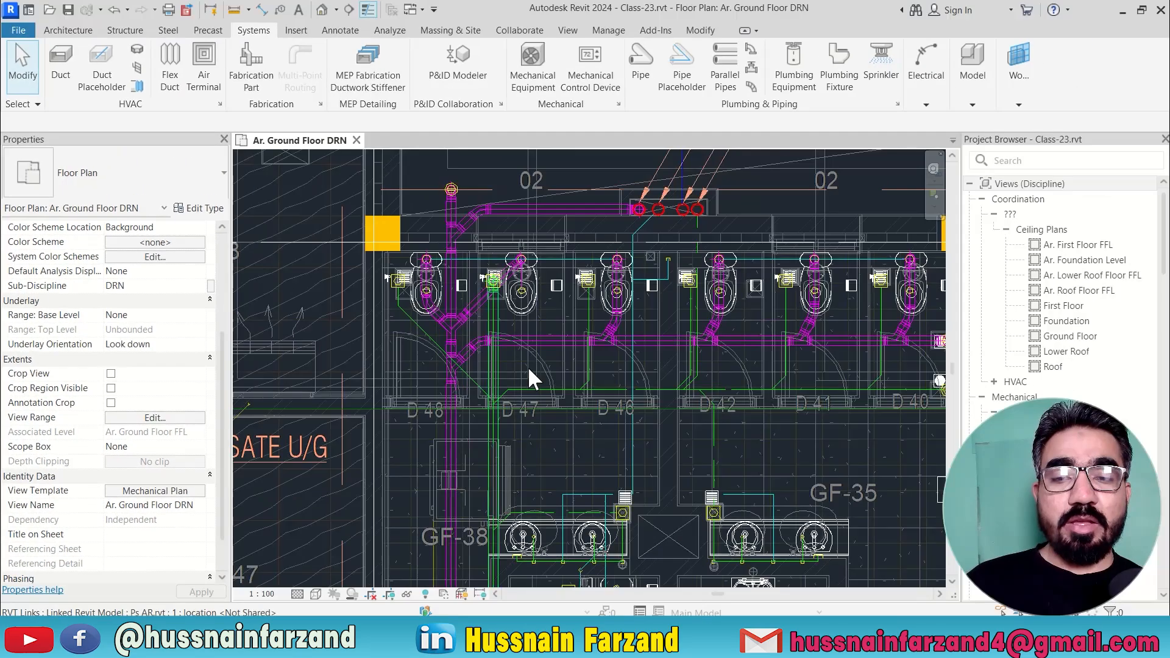
scroll(431, 353, "down", 4)
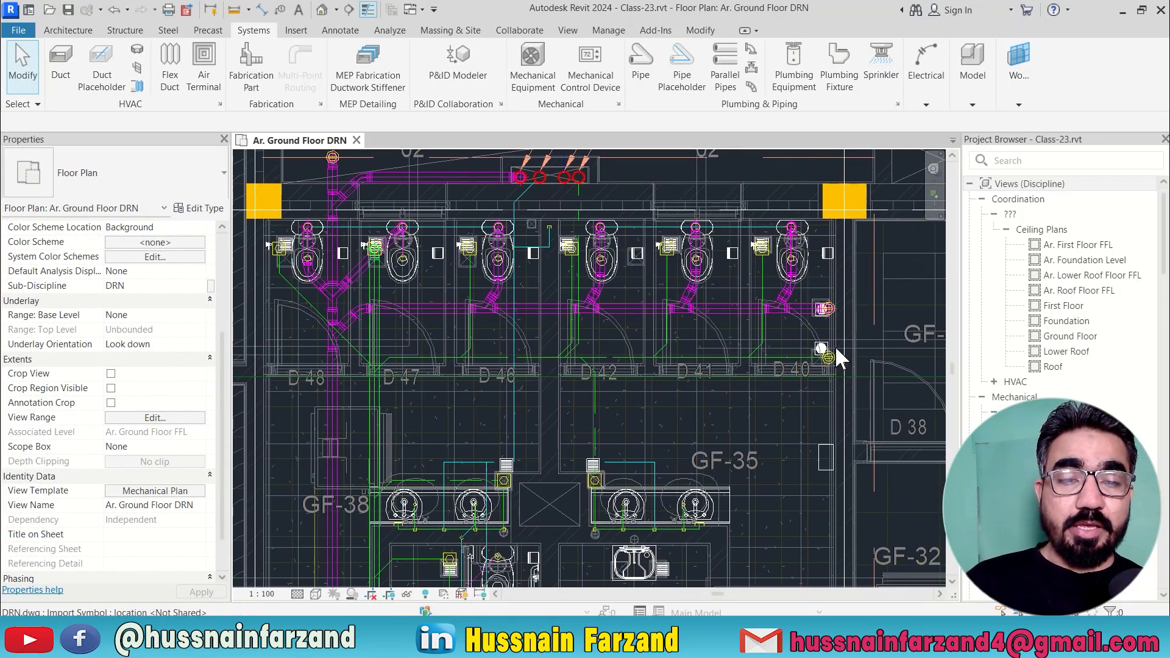
scroll(396, 364, "up", 3)
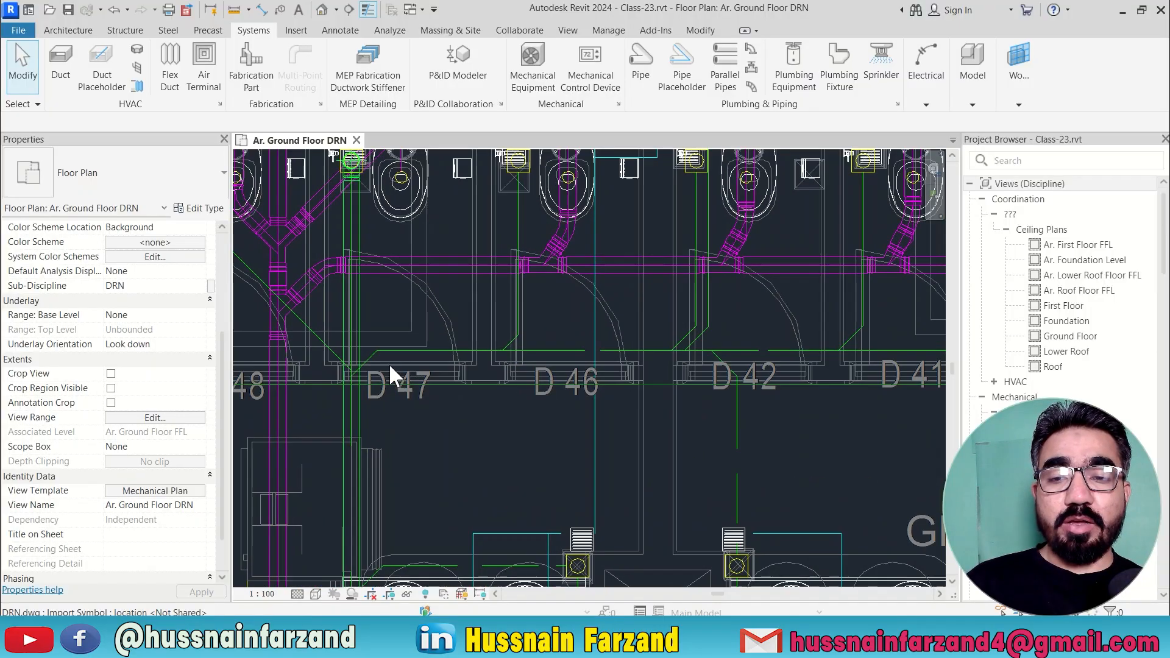
left_click(351, 317)
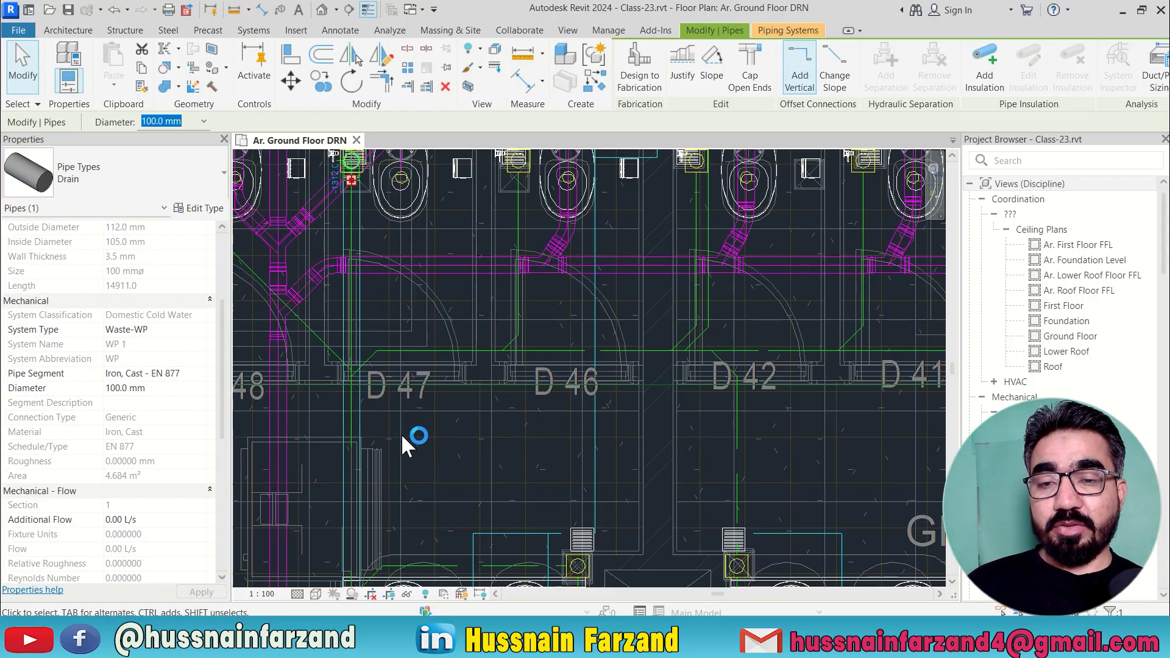
key("c")
key("s")
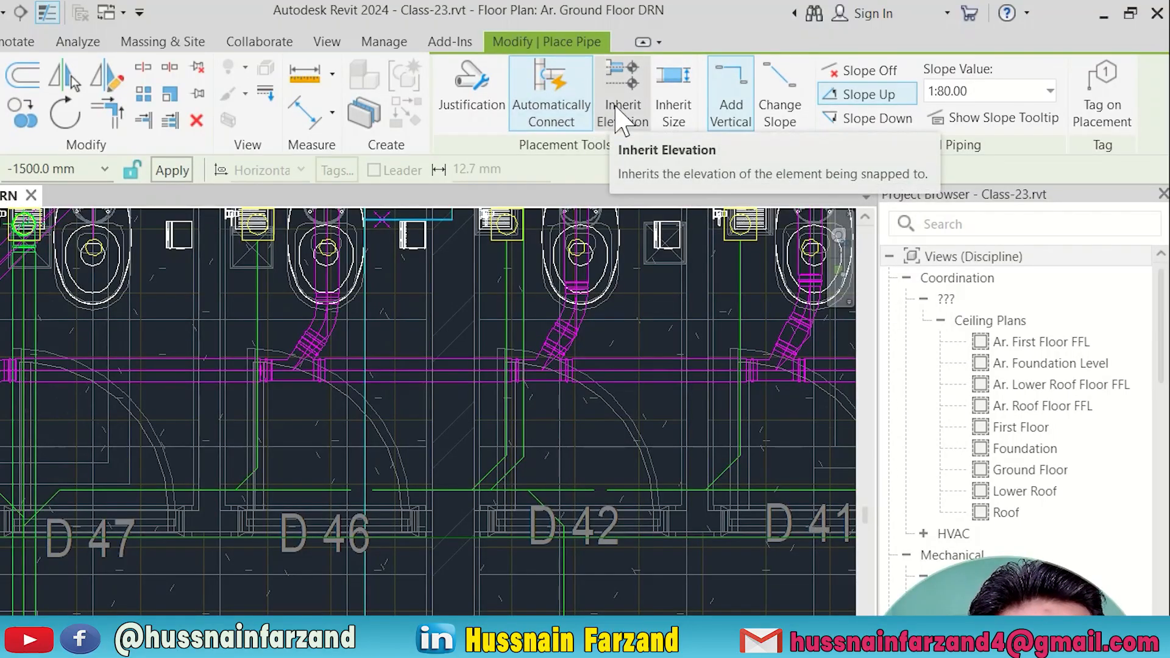
left_click(622, 116)
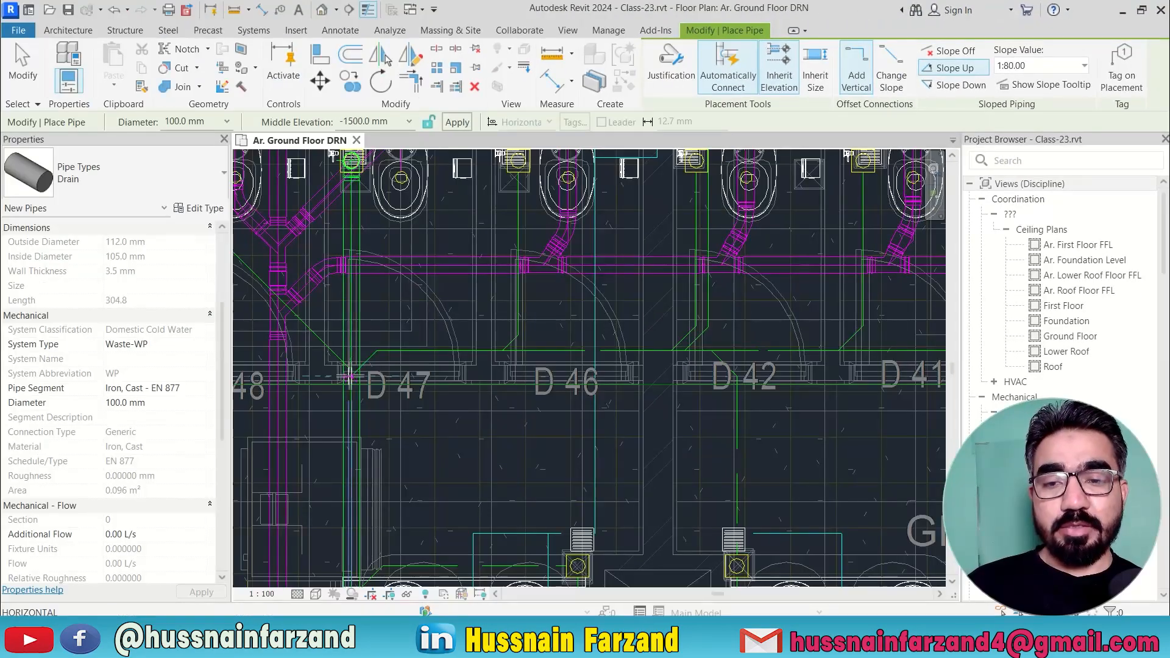
left_click(349, 376)
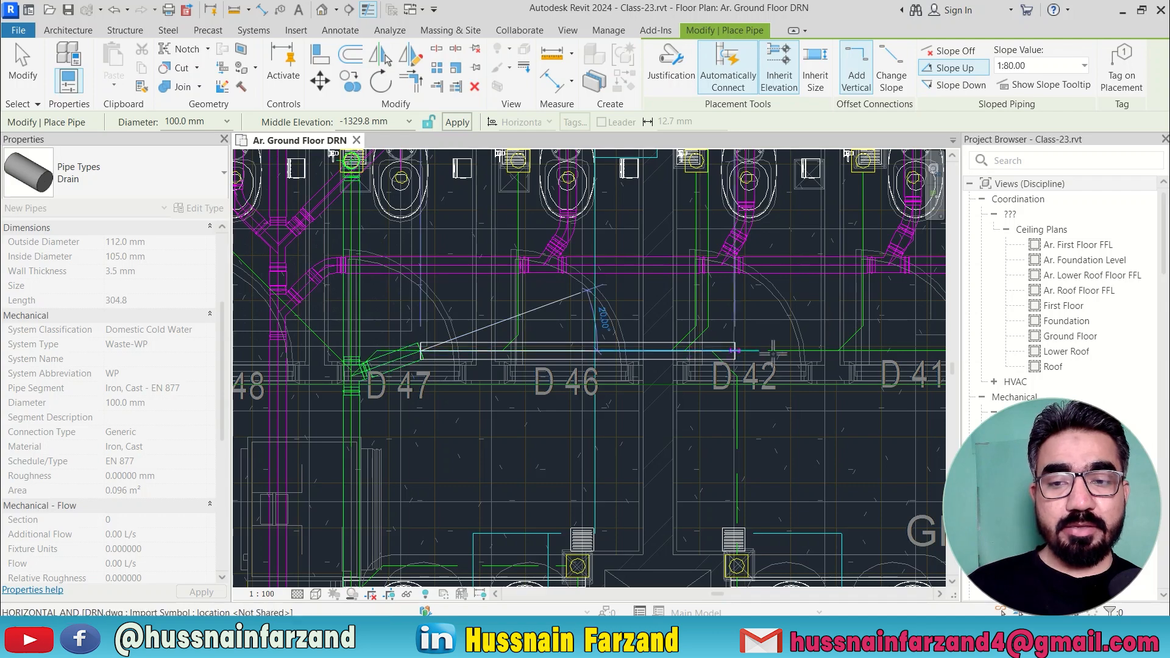
middle_click_drag(854, 364, 391, 364)
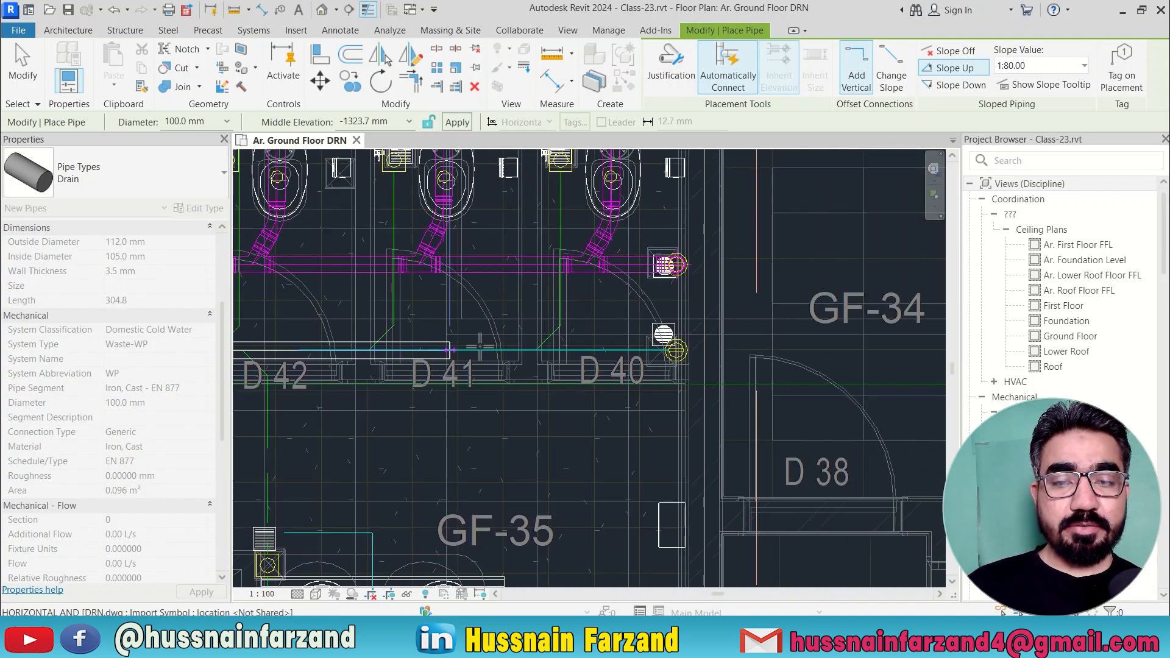
scroll(683, 356, "up", 5)
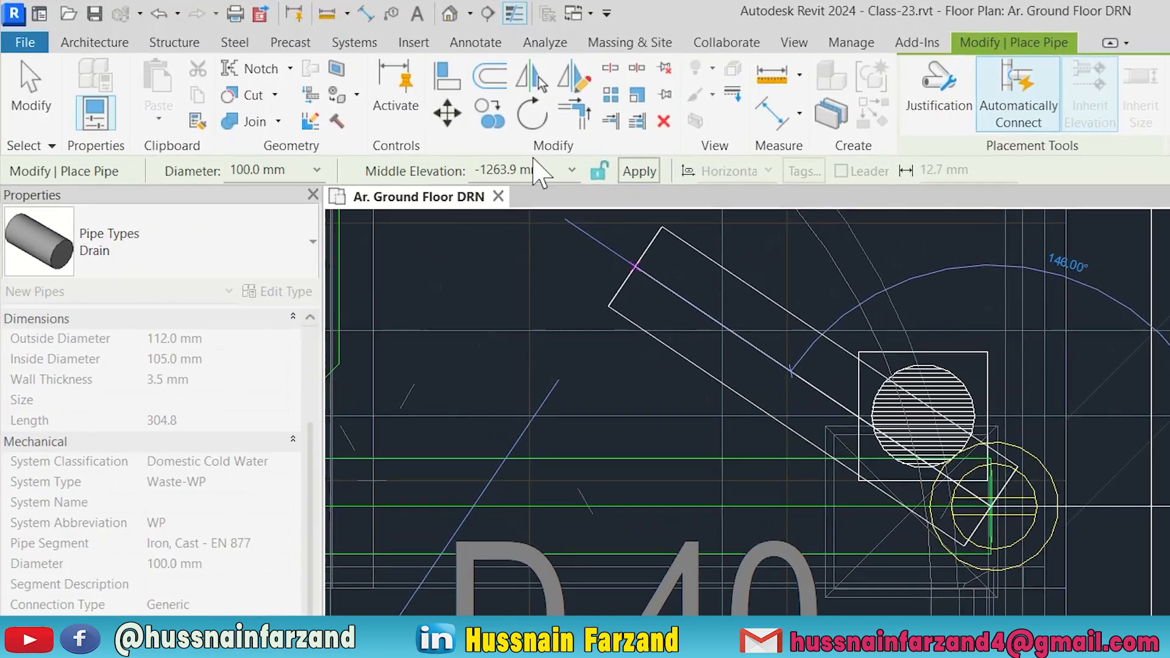
Raise a riser at the D 40 floor drain to a middle elevation of 100 mm and end pipe placement
double_click(517, 172)
type("1")
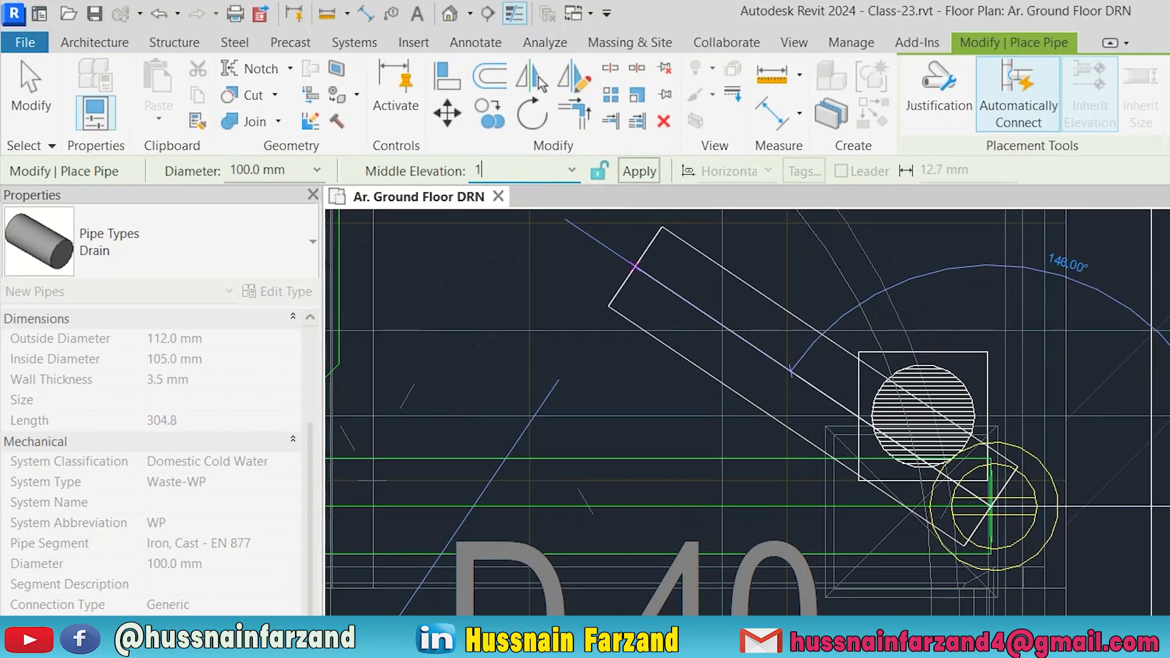
left_click(631, 174)
scroll(573, 390, "down", 3)
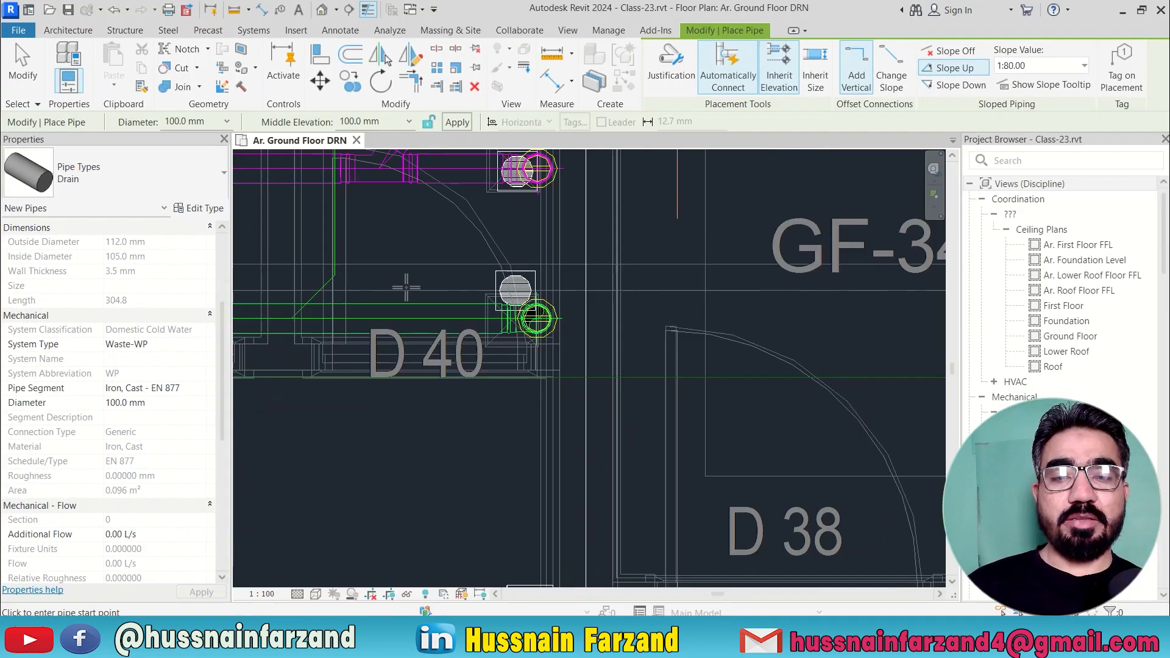
scroll(407, 287, "down", 3)
middle_click_drag(407, 287, 770, 309)
scroll(770, 309, "down", 2)
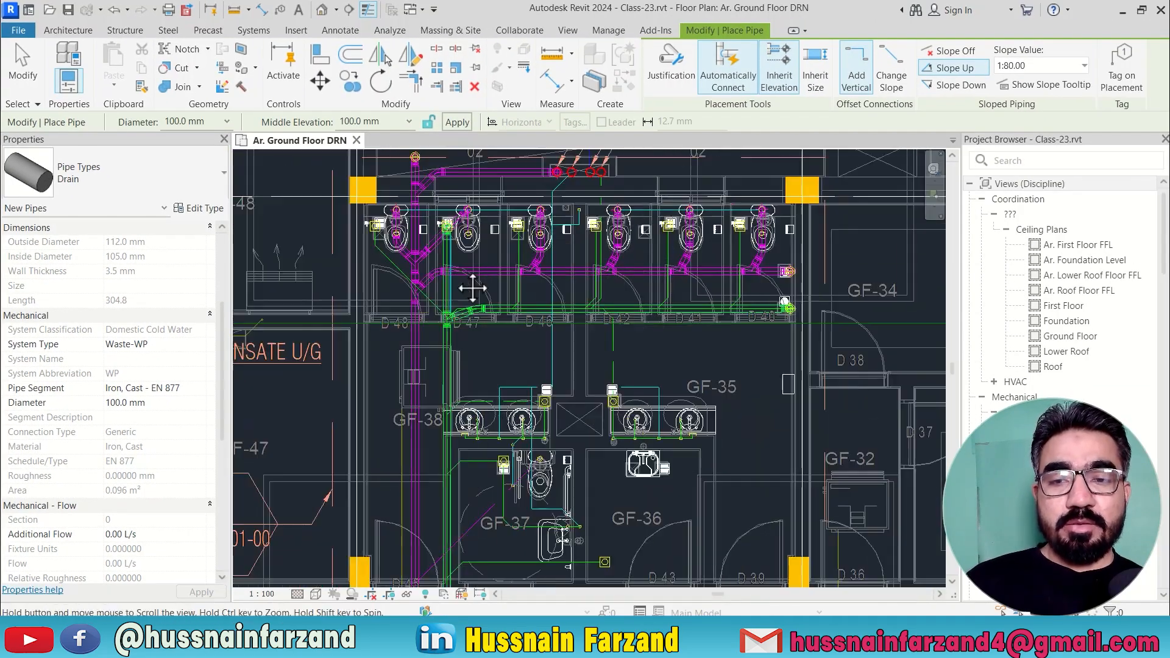
scroll(487, 280, "up", 2)
middle_click_drag(512, 316, 489, 352)
key("Escape")
Run a matching branch pipe with inherited elevation from the horizontal waste pipe at D 46 up to its floor drain
left_click(454, 385)
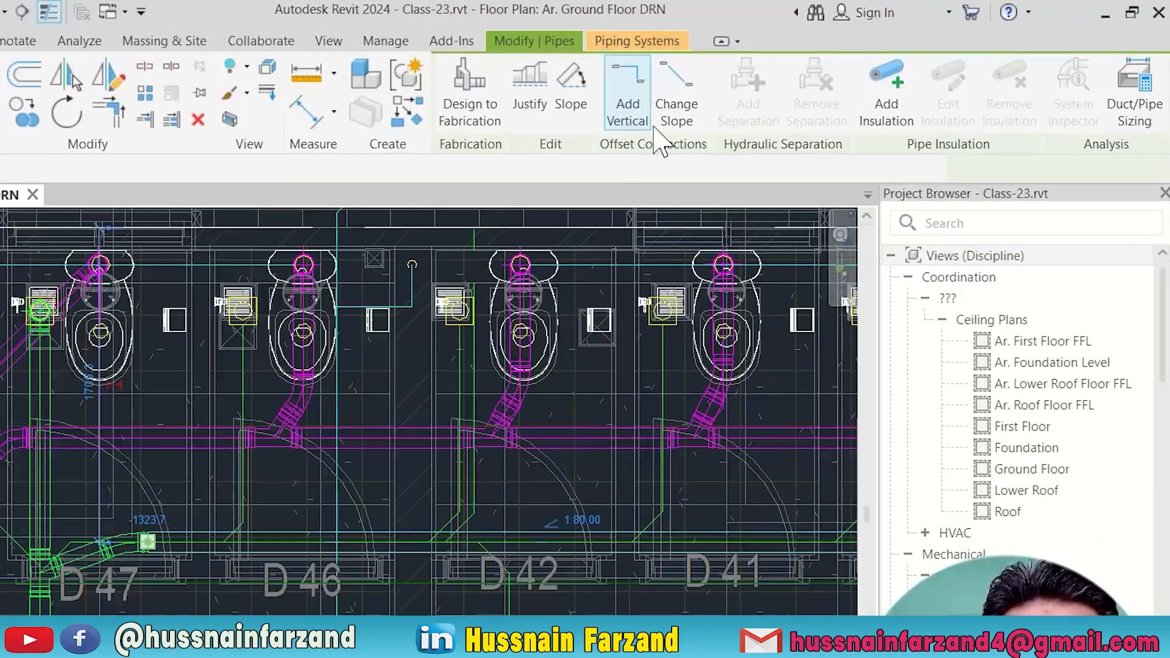
key("c")
key("s")
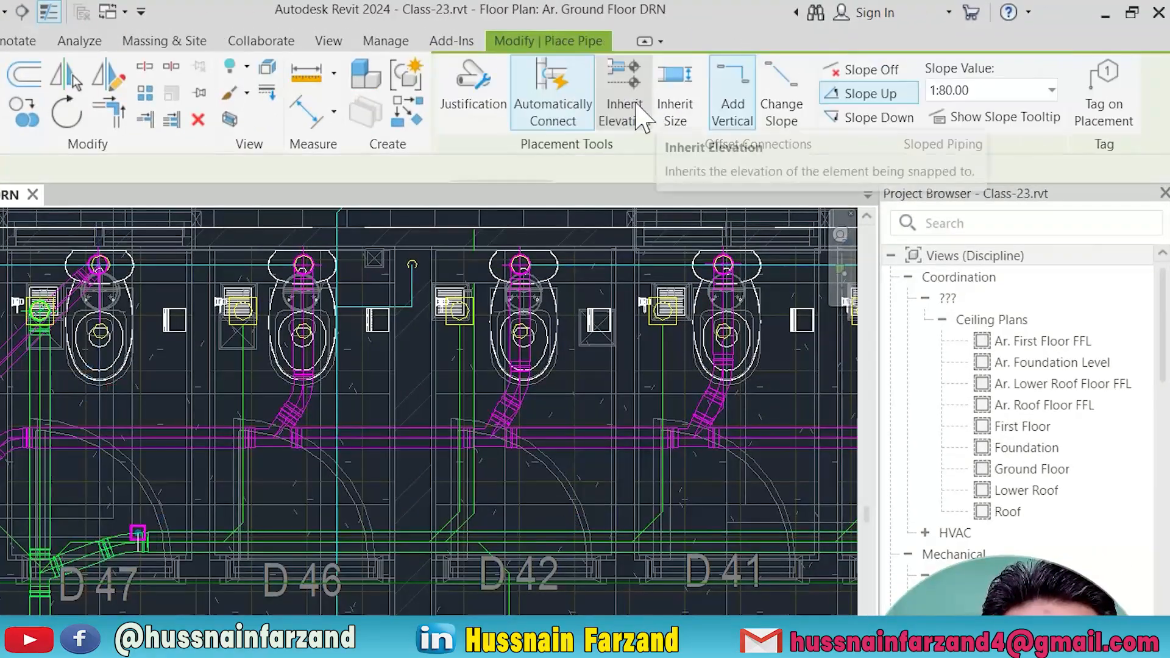
left_click(788, 78)
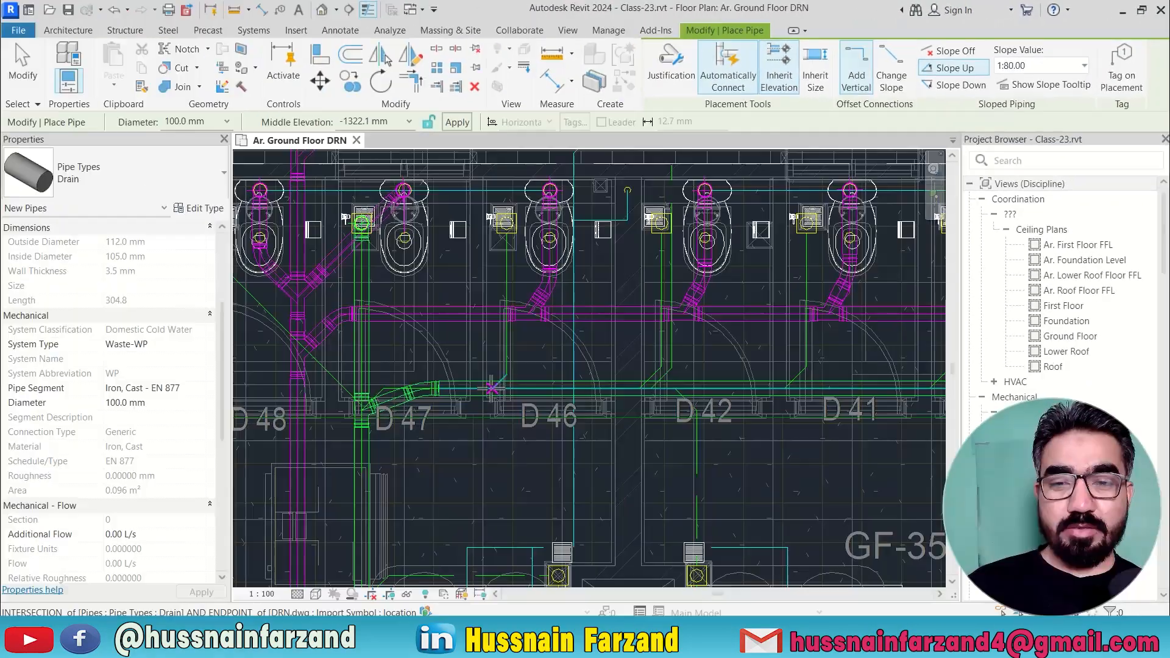
left_click(224, 542)
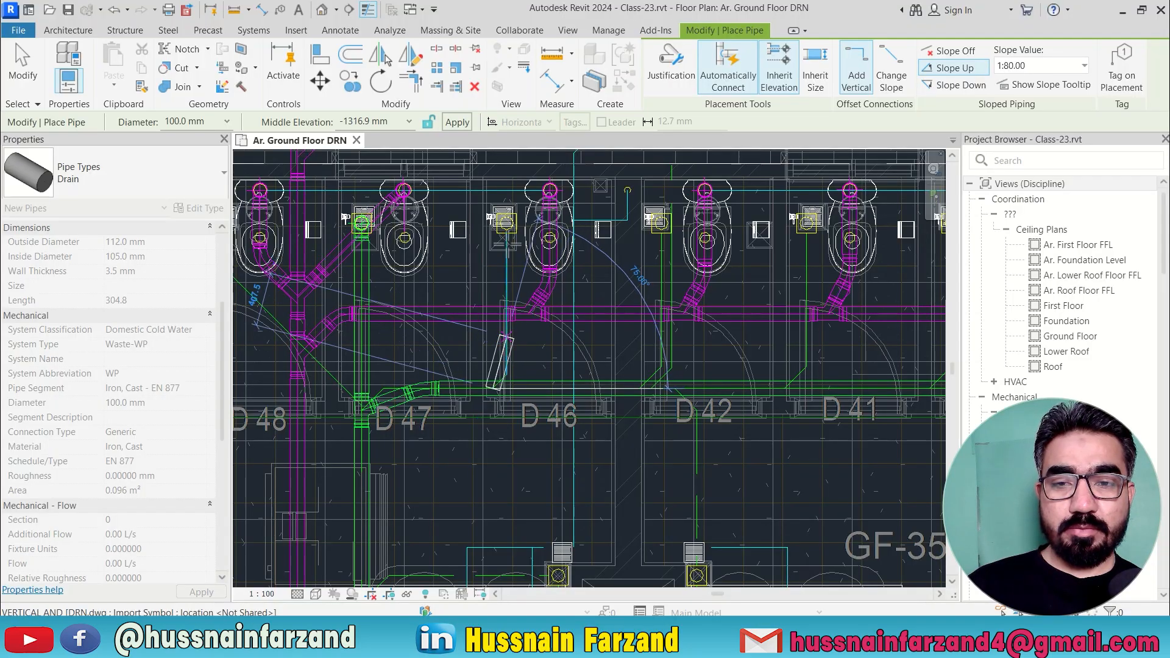
scroll(505, 221, "up", 4)
scroll(506, 221, "up", 2)
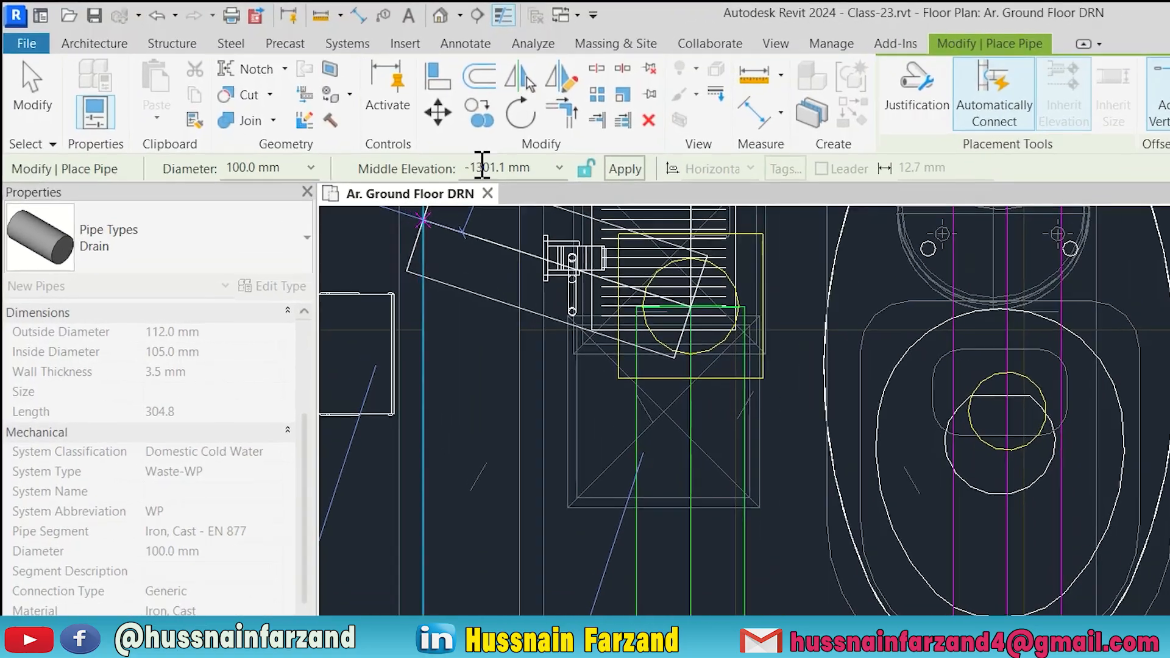
Raise a riser at the D 46 floor drain to a middle elevation of 100 mm and end pipe placement
double_click(357, 122)
type("1")
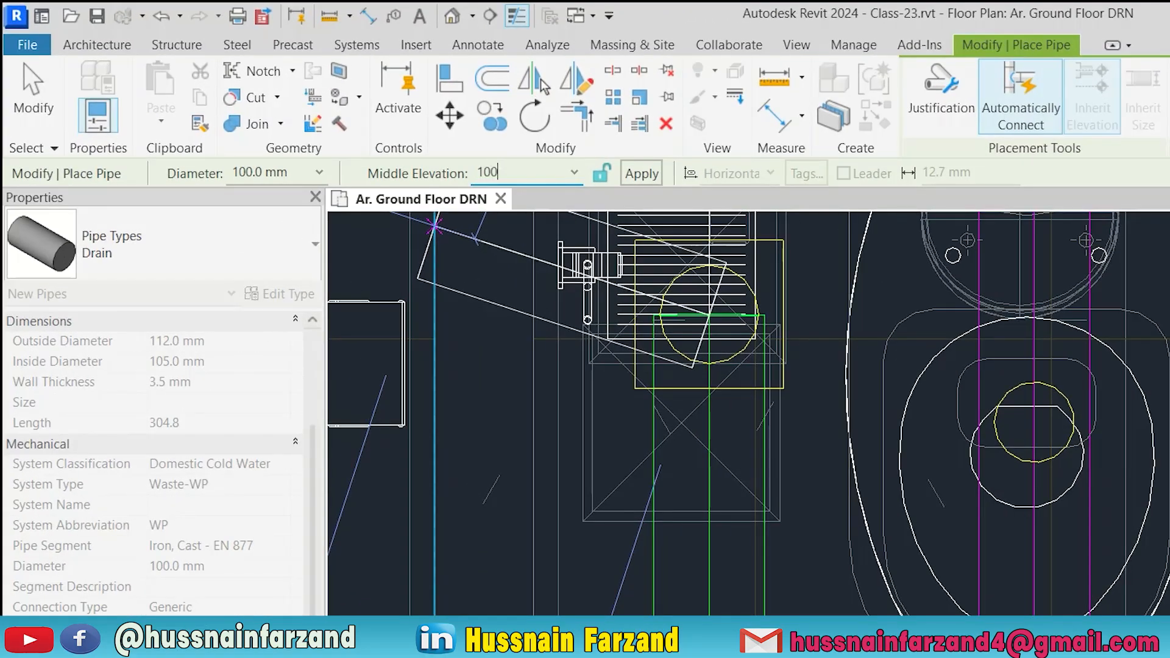
type("00")
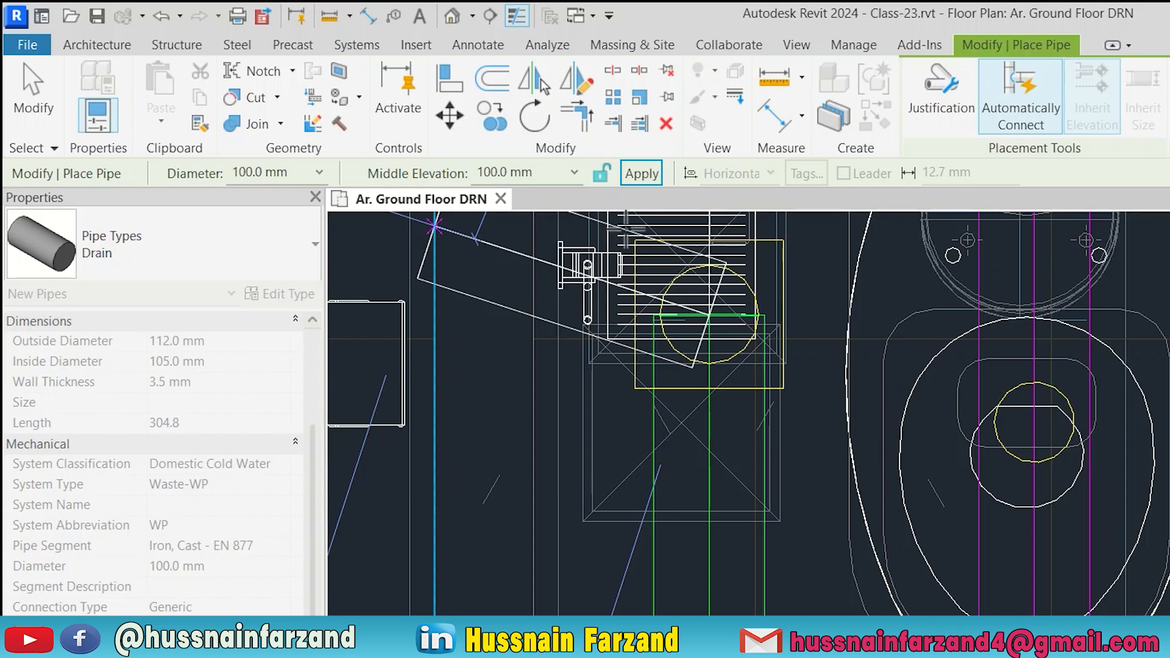
left_click(637, 174)
scroll(481, 408, "down", 6)
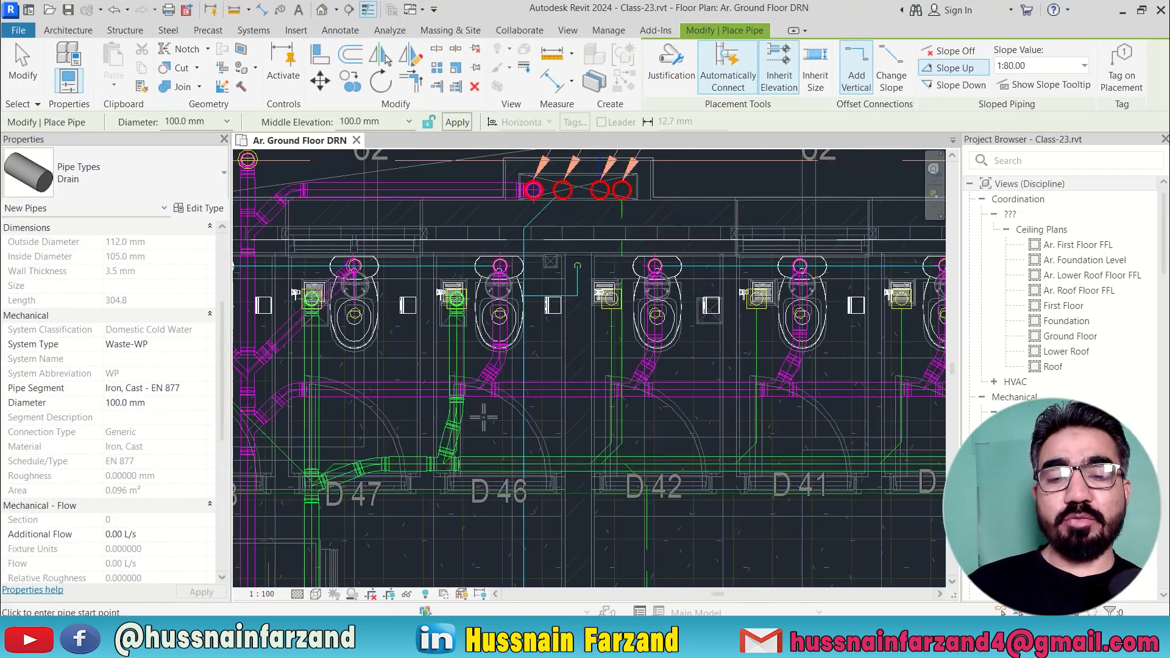
scroll(490, 322, "up", 4)
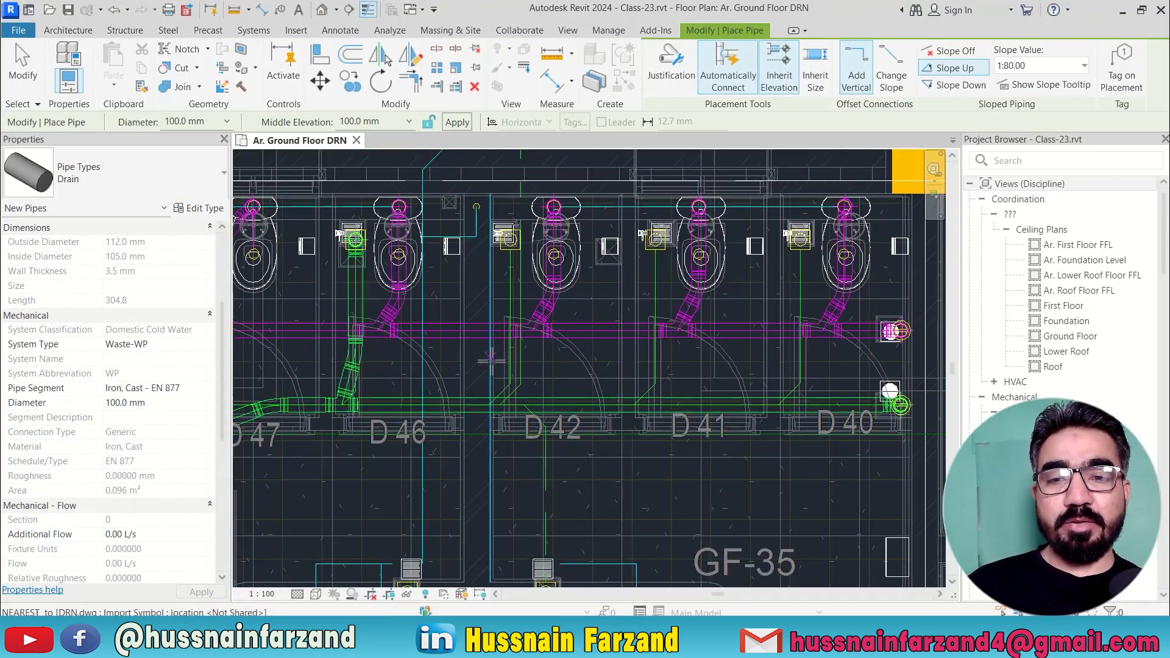
scroll(479, 334, "down", 3)
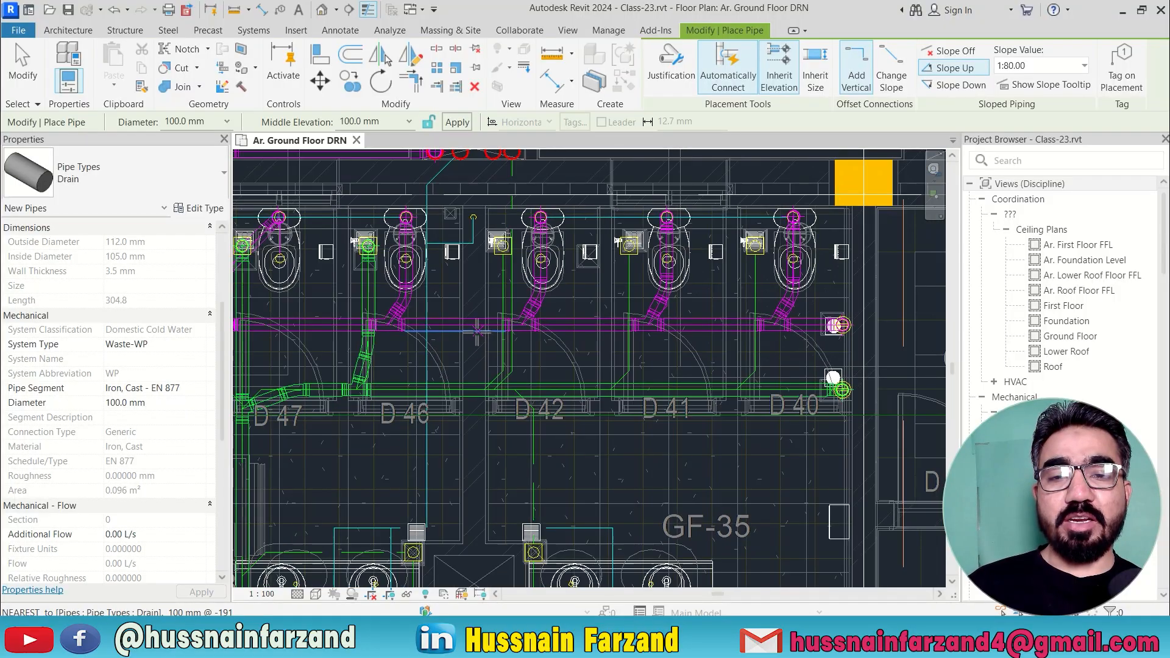
scroll(402, 402, "up", 5)
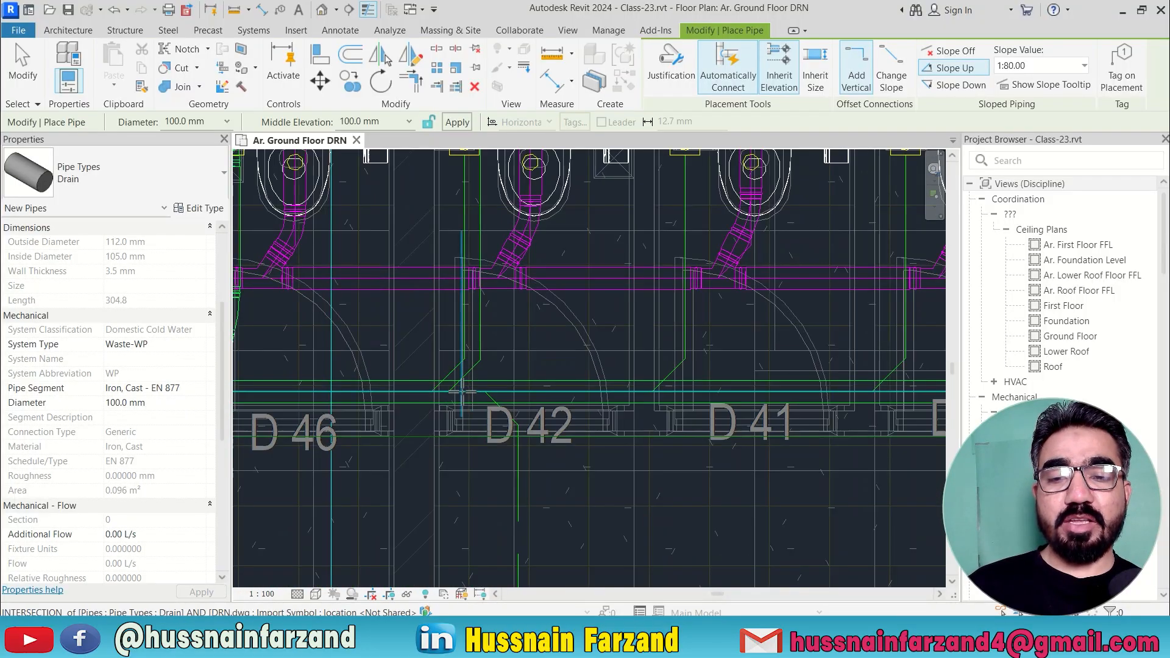
key("Escape")
Examine the drawn branch routes that join the horizontal waste pipe near doors D 42 and D 41
scroll(400, 402, "up", 3)
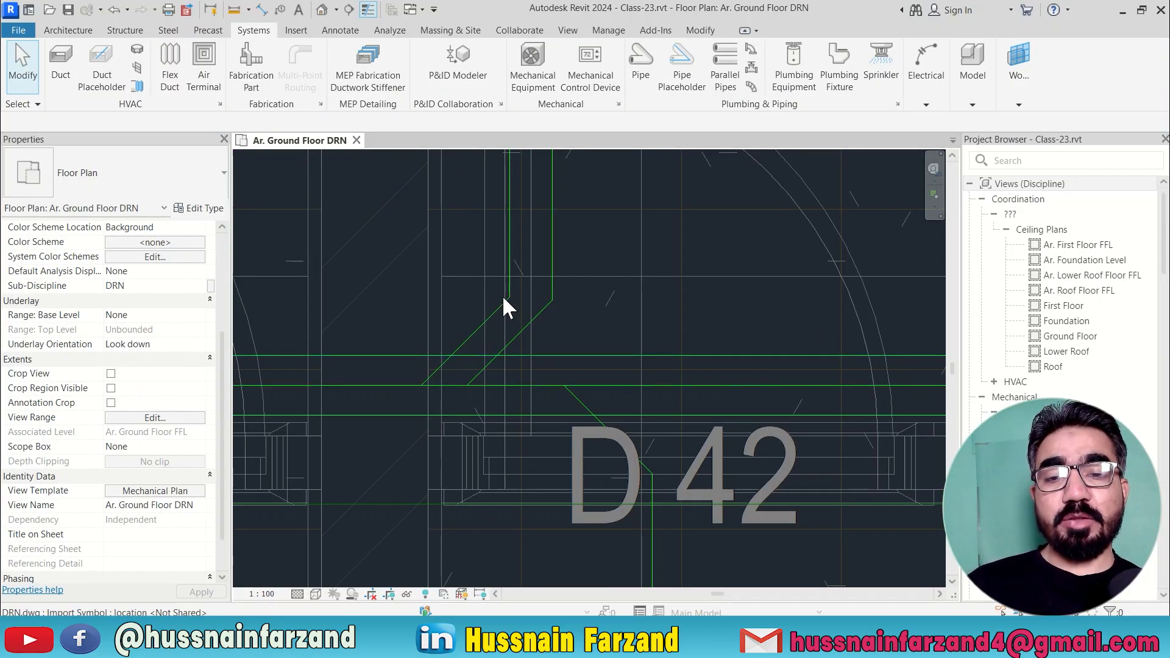
scroll(395, 332, "down", 4)
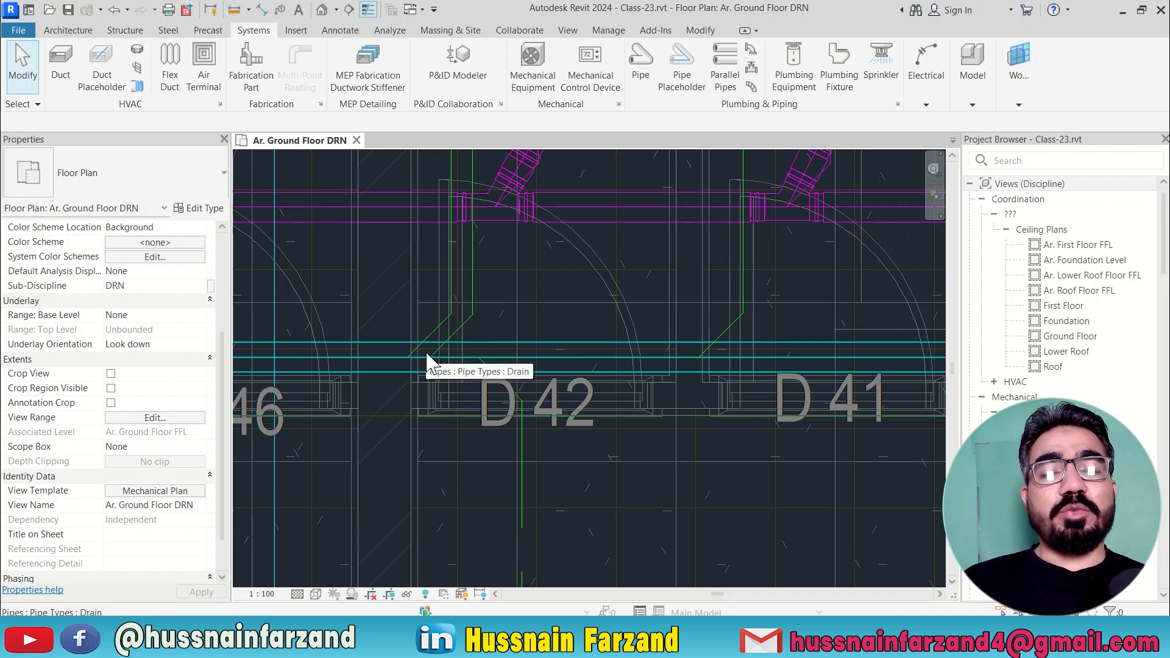
scroll(382, 343, "down", 2)
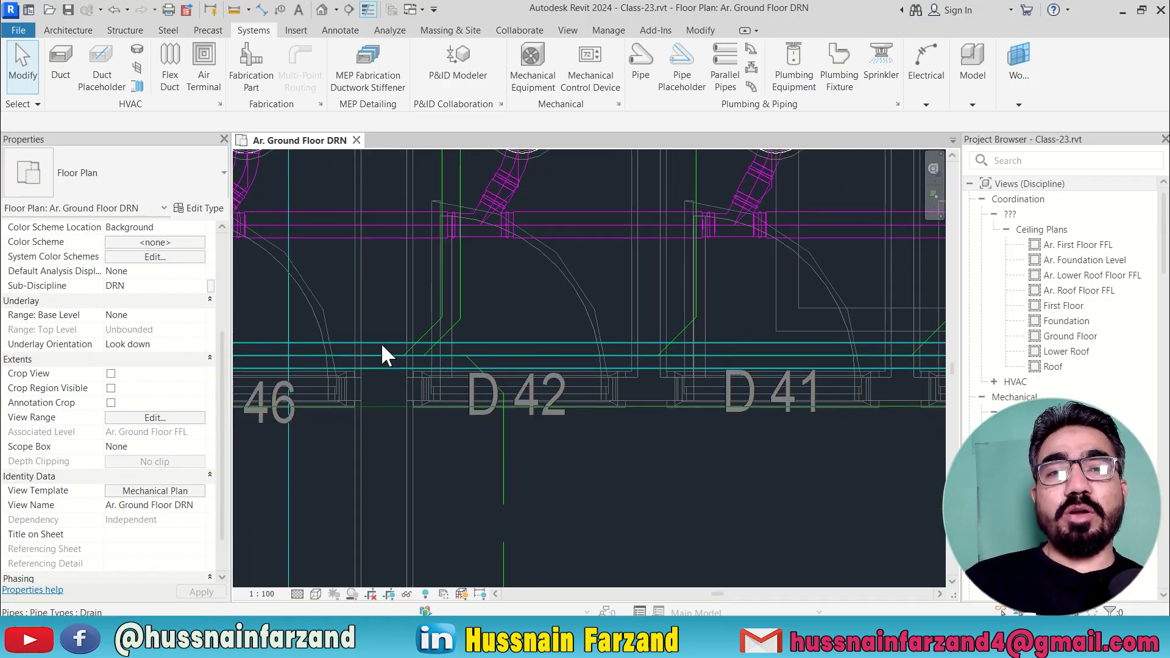
middle_click_drag(388, 317, 390, 382)
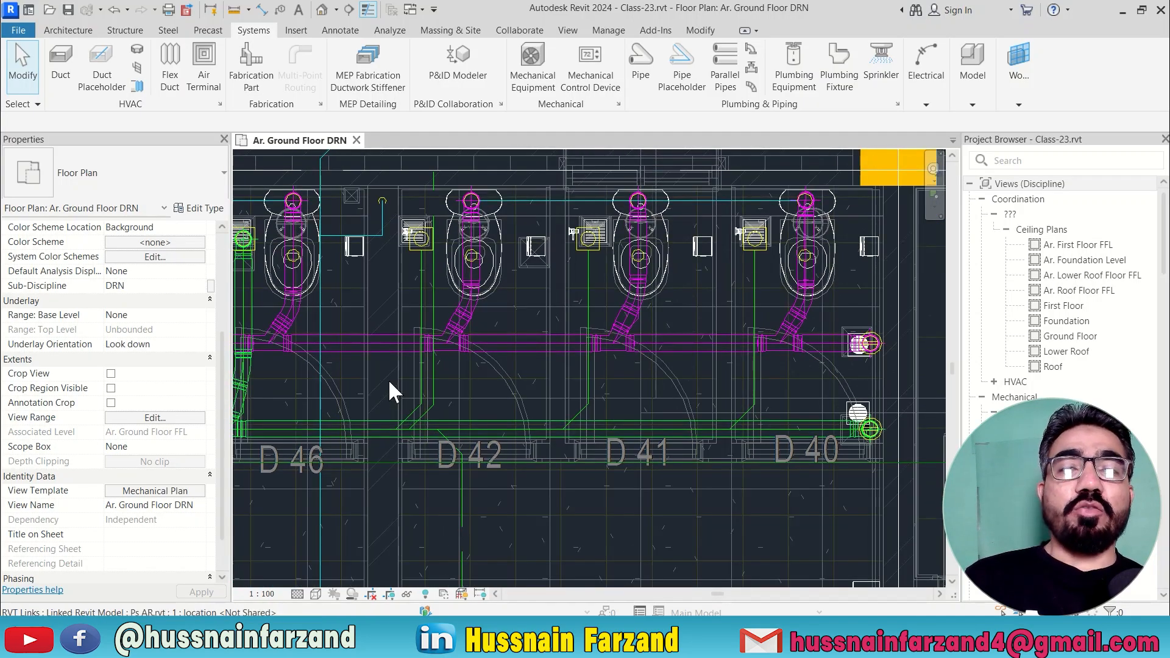
scroll(388, 379, "up", 1)
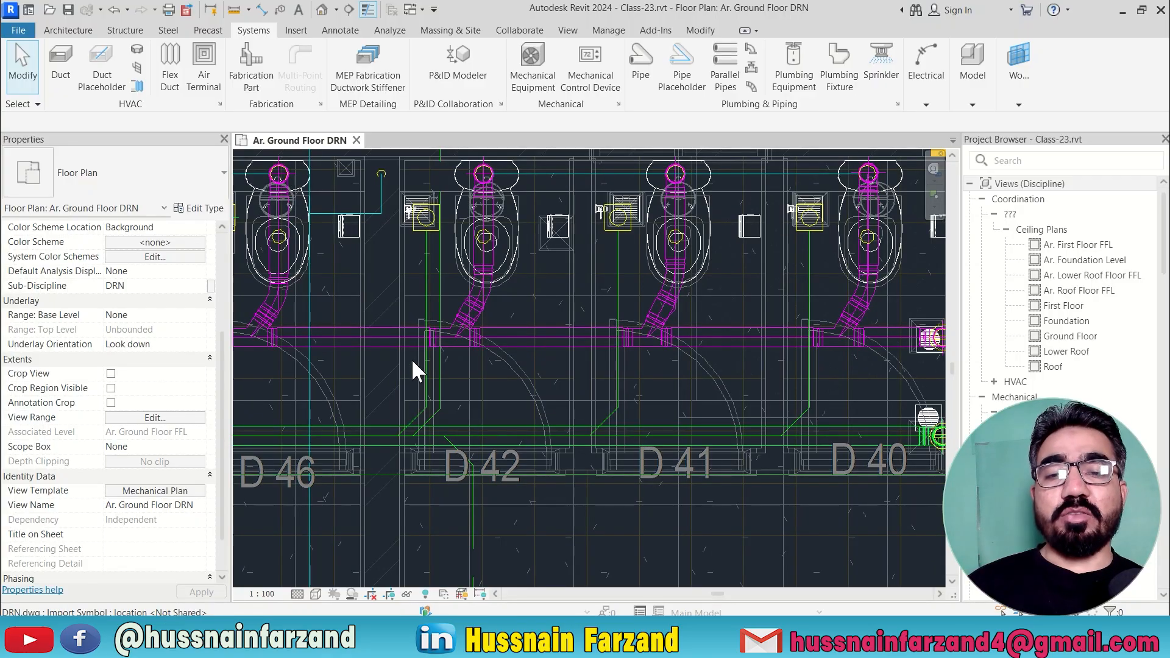
scroll(433, 393, "up", 3)
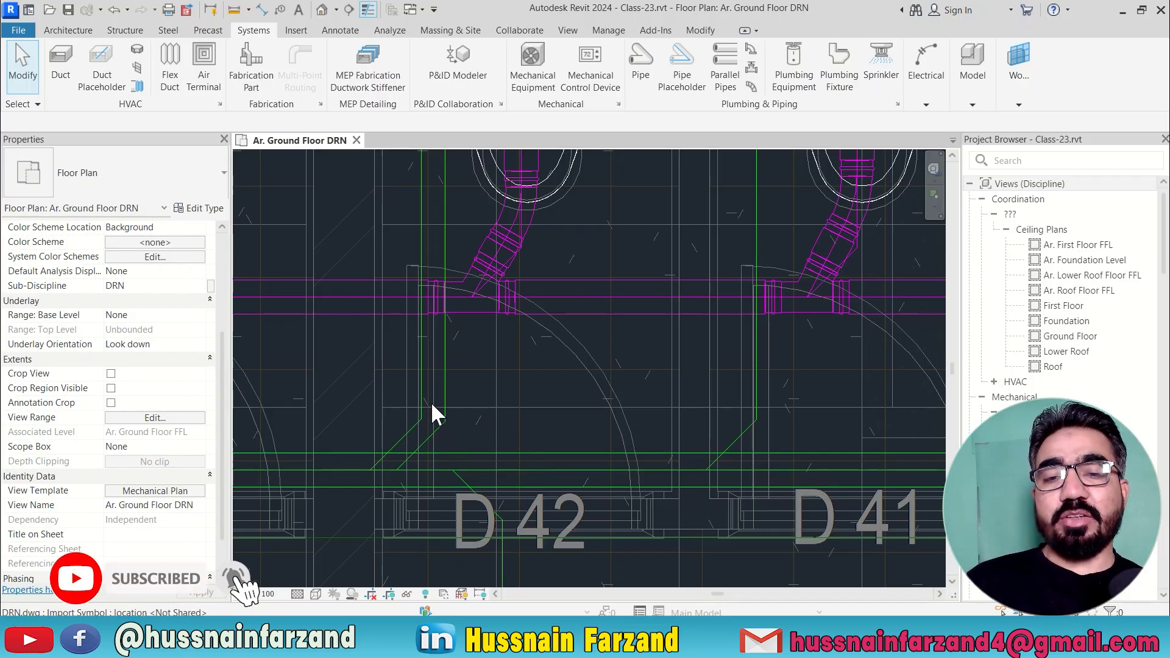
scroll(430, 401, "down", 2)
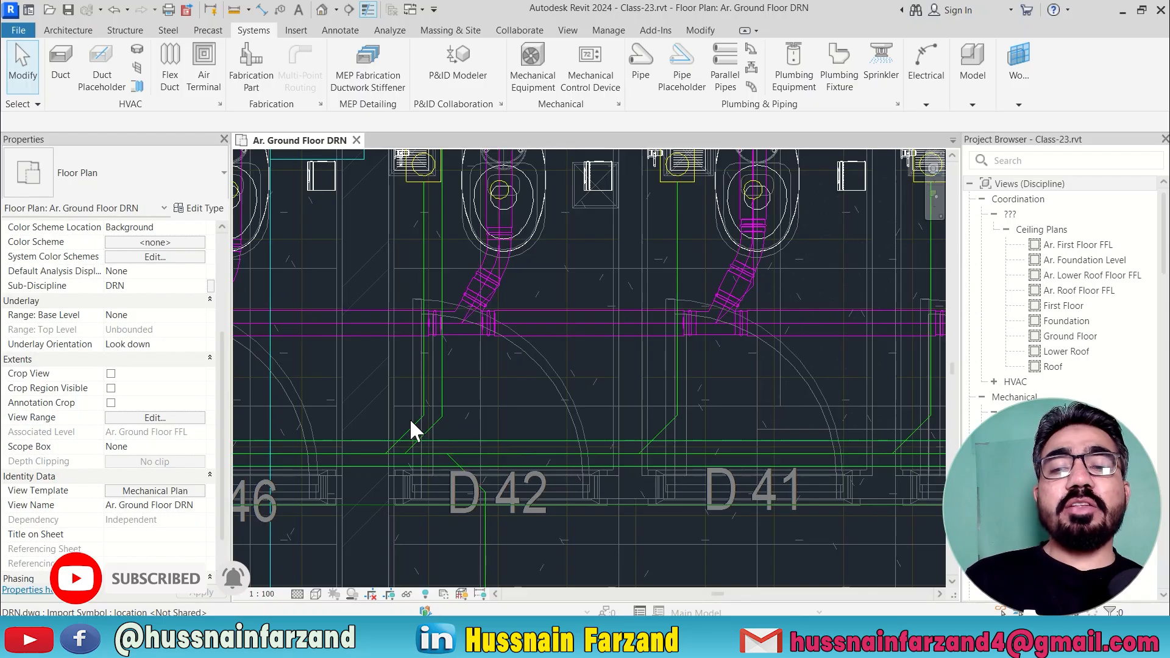
Run a matching branch pipe with inherited elevation from the horizontal waste pipe at D 42 up to its floor drain
left_click(330, 451)
key("s")
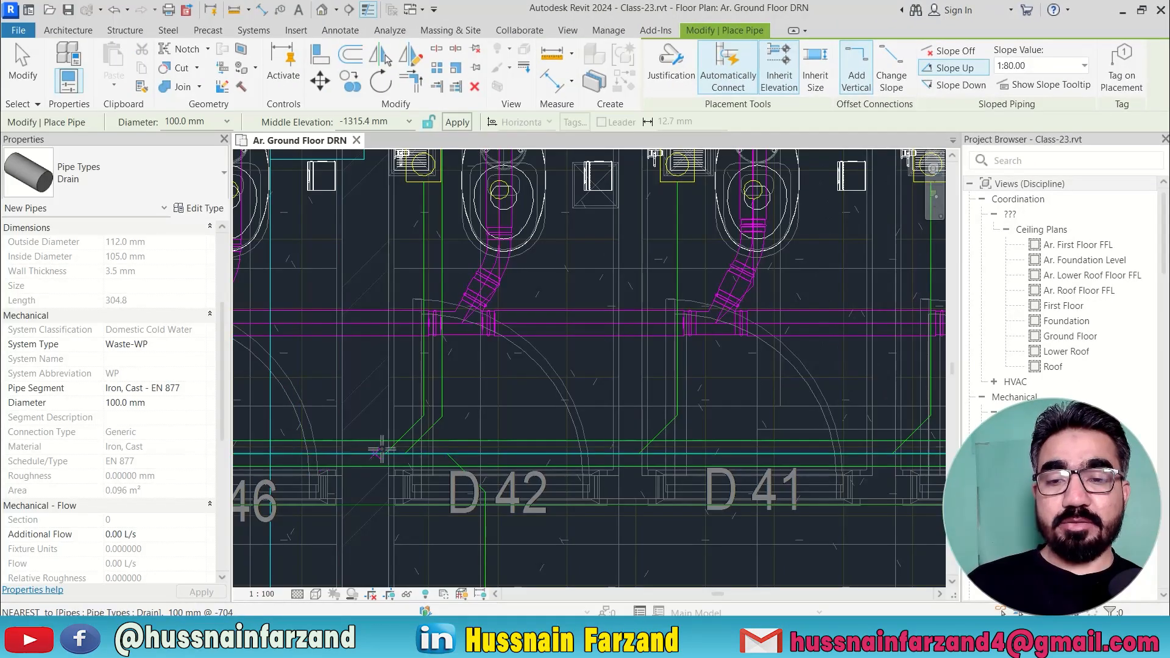
left_click(384, 453)
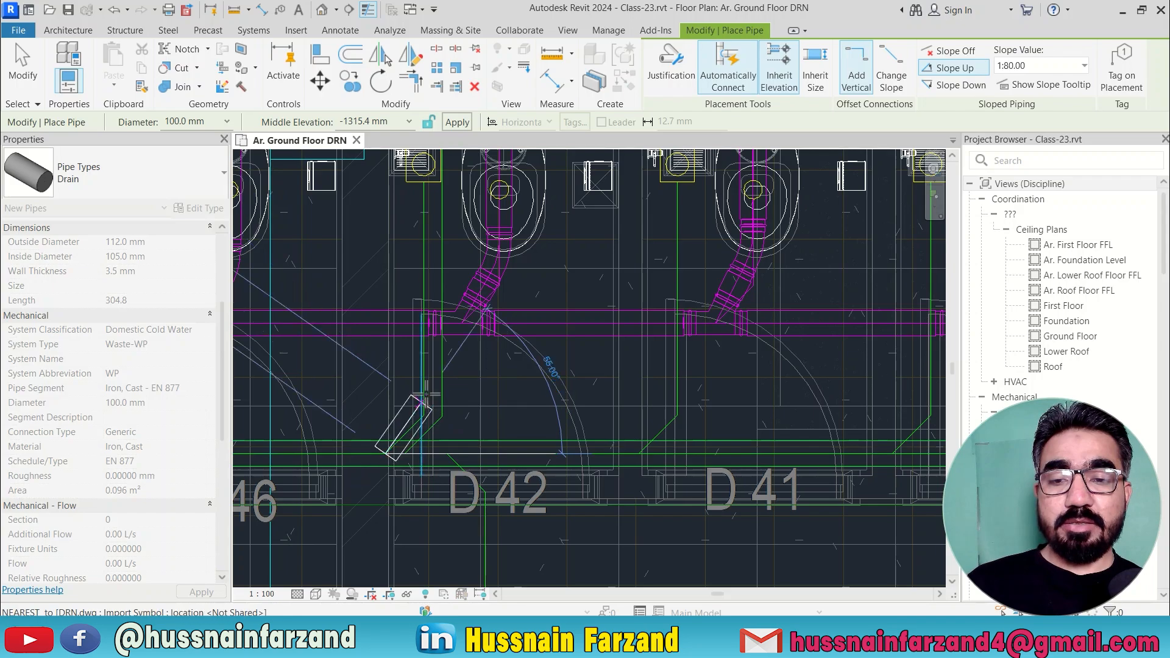
middle_click_drag(444, 302, 429, 384)
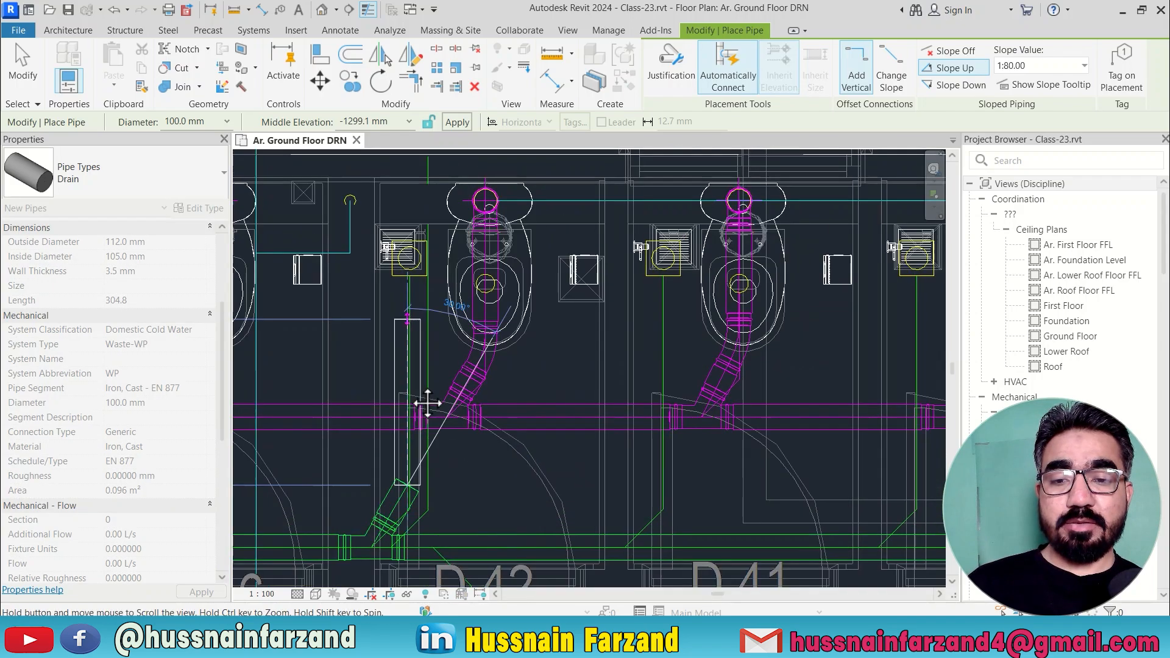
scroll(429, 384, "down", 2)
scroll(403, 381, "up", 6)
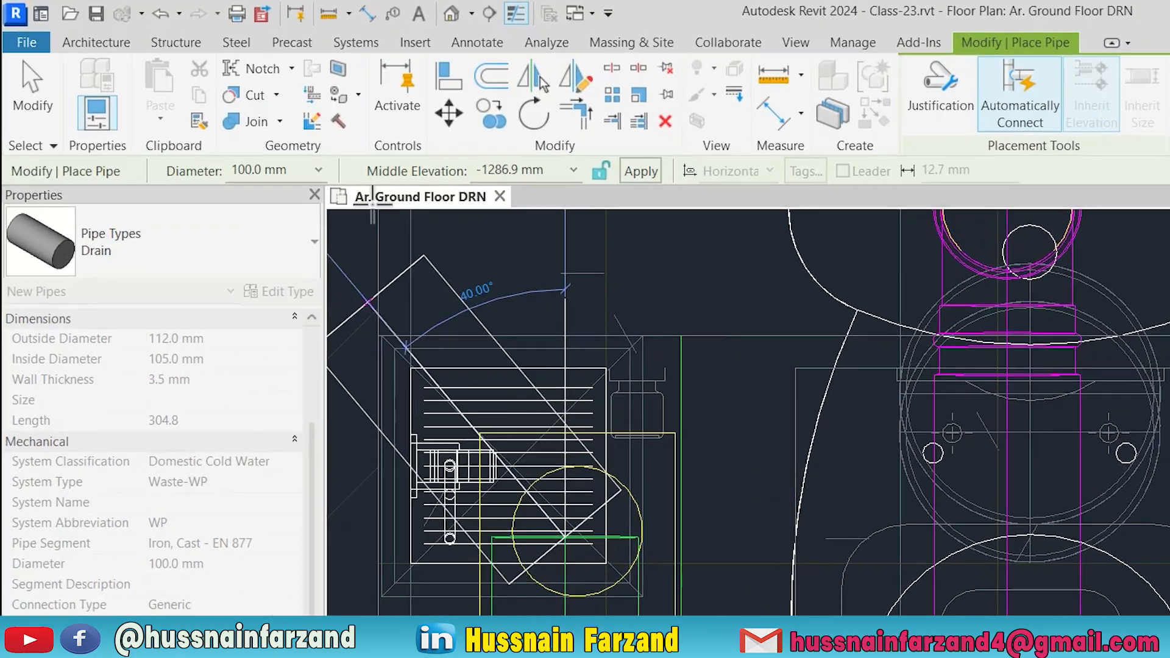
Raise a riser at the D 42 floor drain to a middle elevation of 100 mm and end pipe placement
double_click(509, 171)
type("1")
left_click(641, 171)
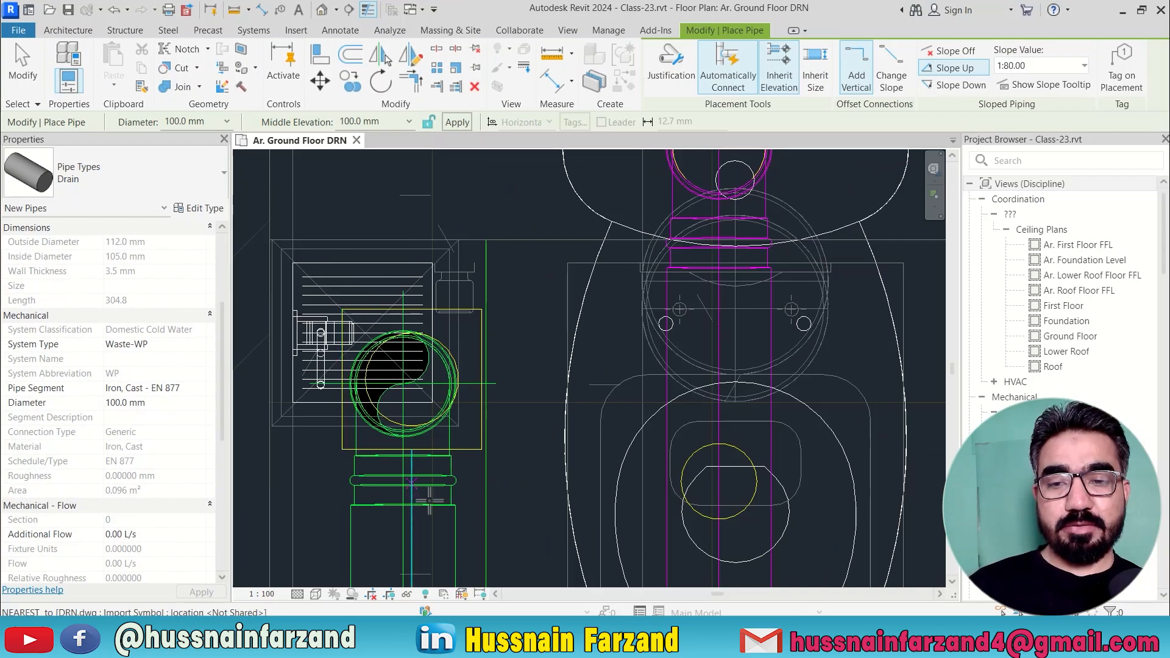
key("Escape")
key("Escape")
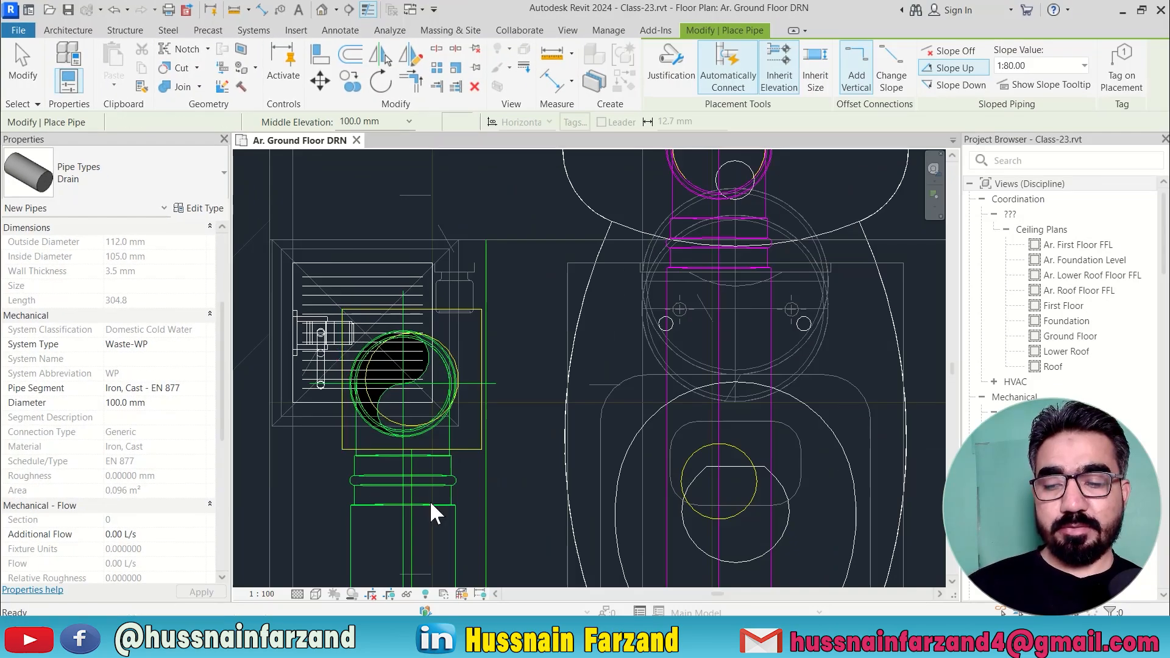
Examine the elbow at the D 42 floor drain and the fittings joining its branch to the horizontal waste pipe
left_click(435, 452)
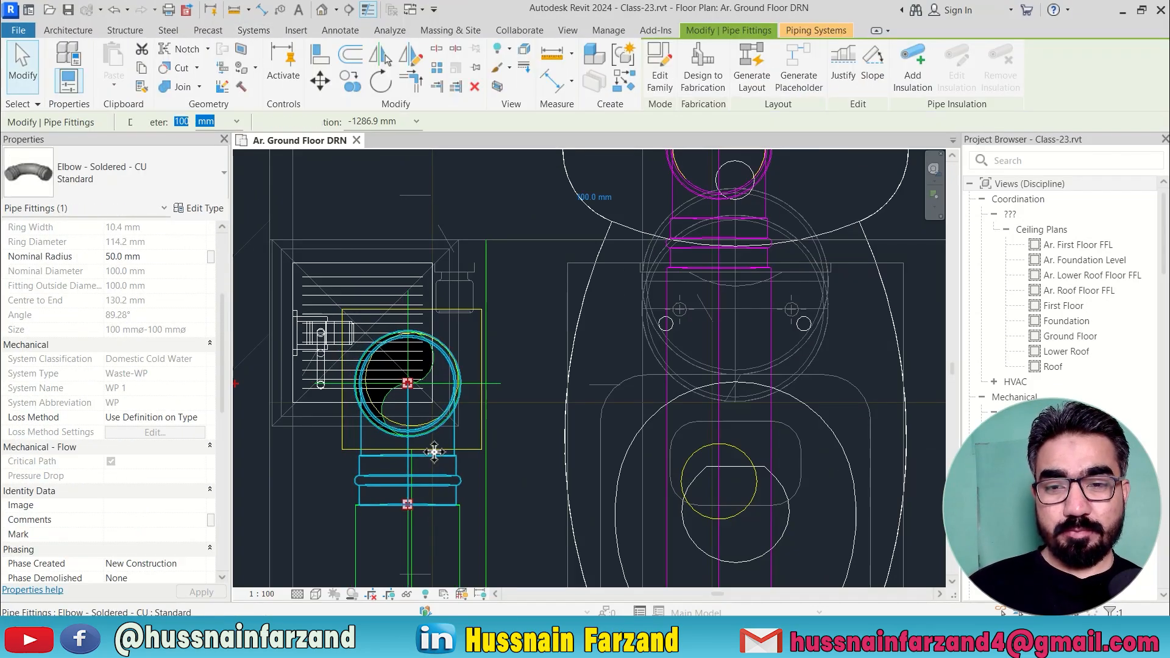
scroll(434, 452, "down", 5)
middle_click_drag(418, 485, 418, 303)
scroll(390, 485, "up", 3)
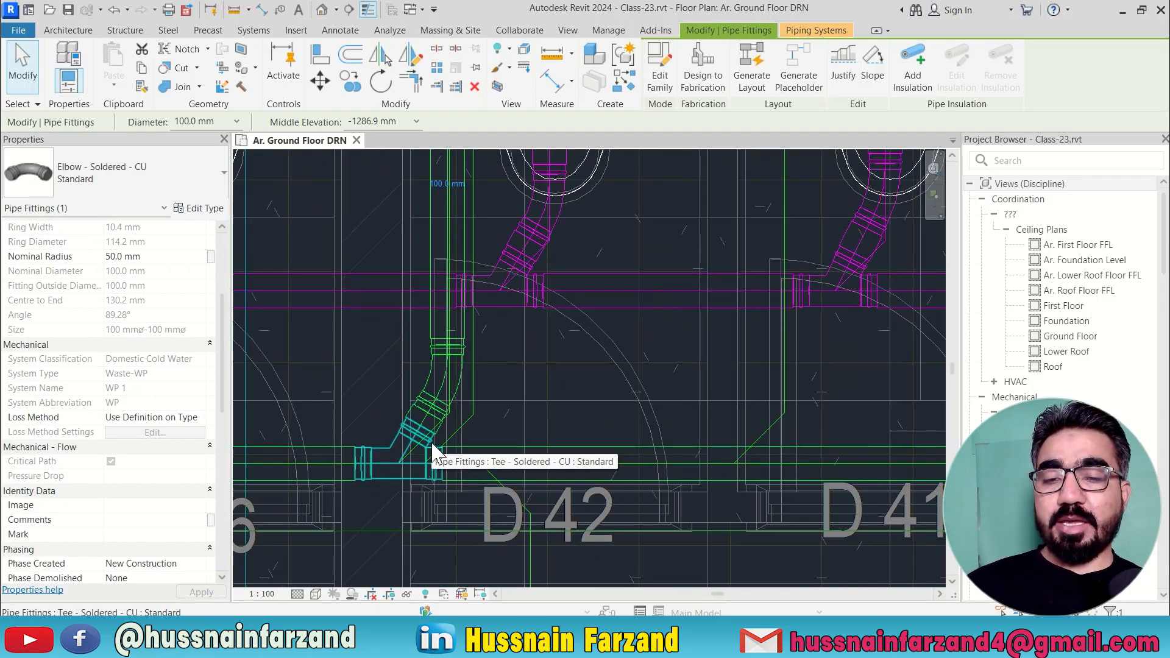
key("Escape")
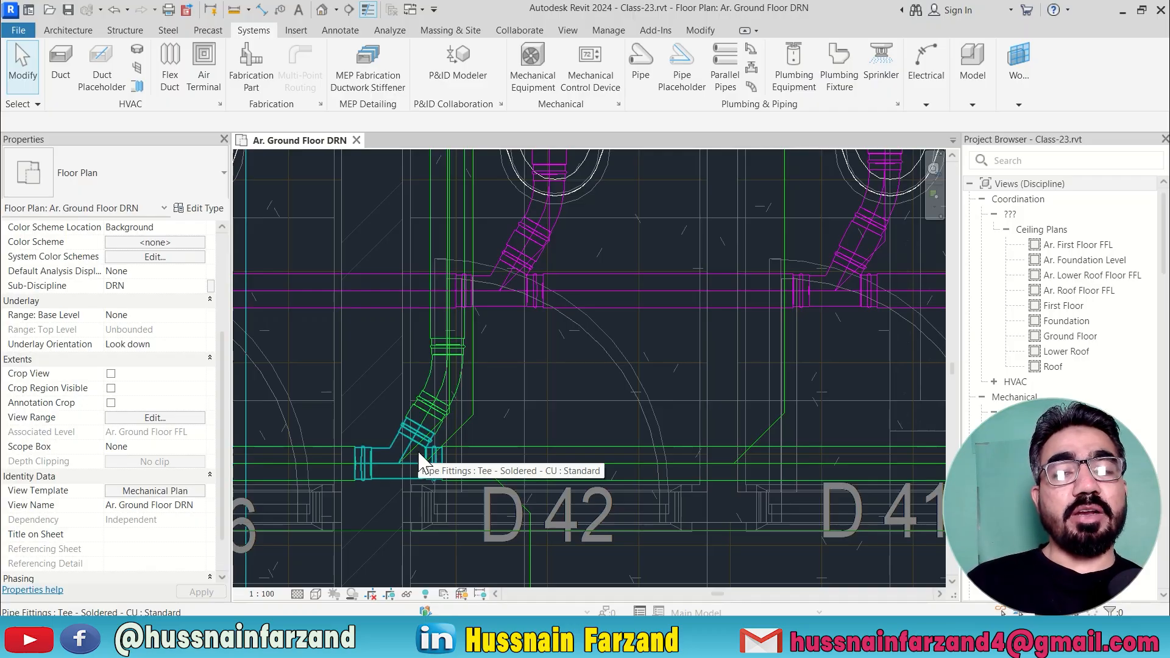
scroll(474, 305, "up", 3)
scroll(452, 365, "up", 2)
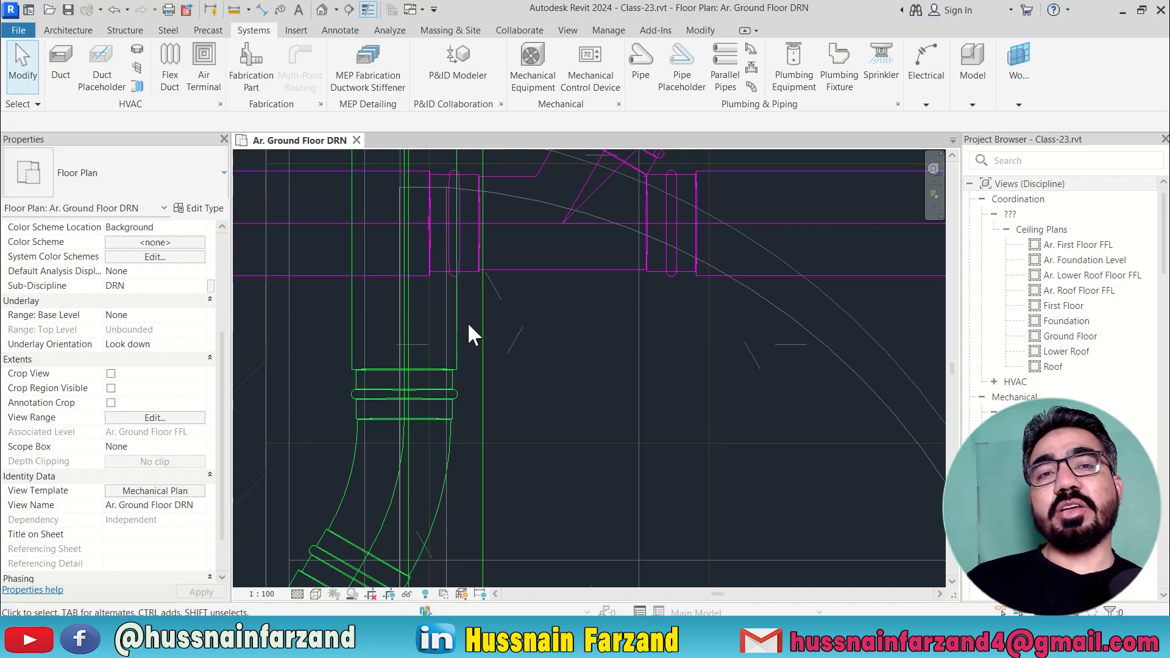
scroll(469, 332, "down", 5)
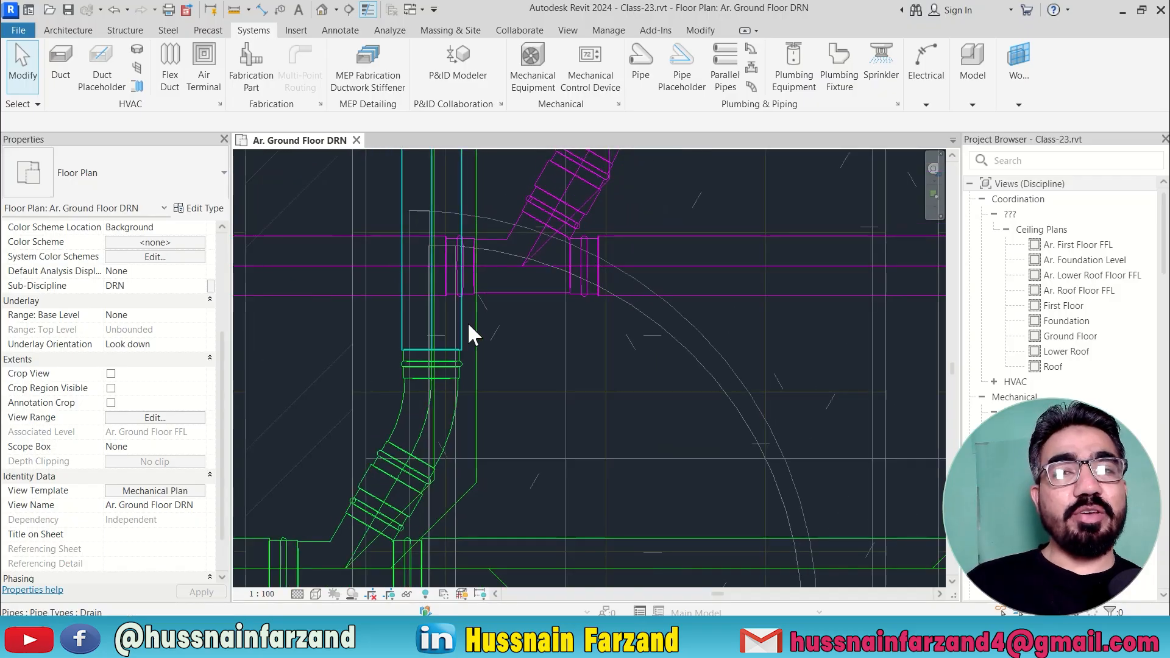
scroll(469, 329, "down", 2)
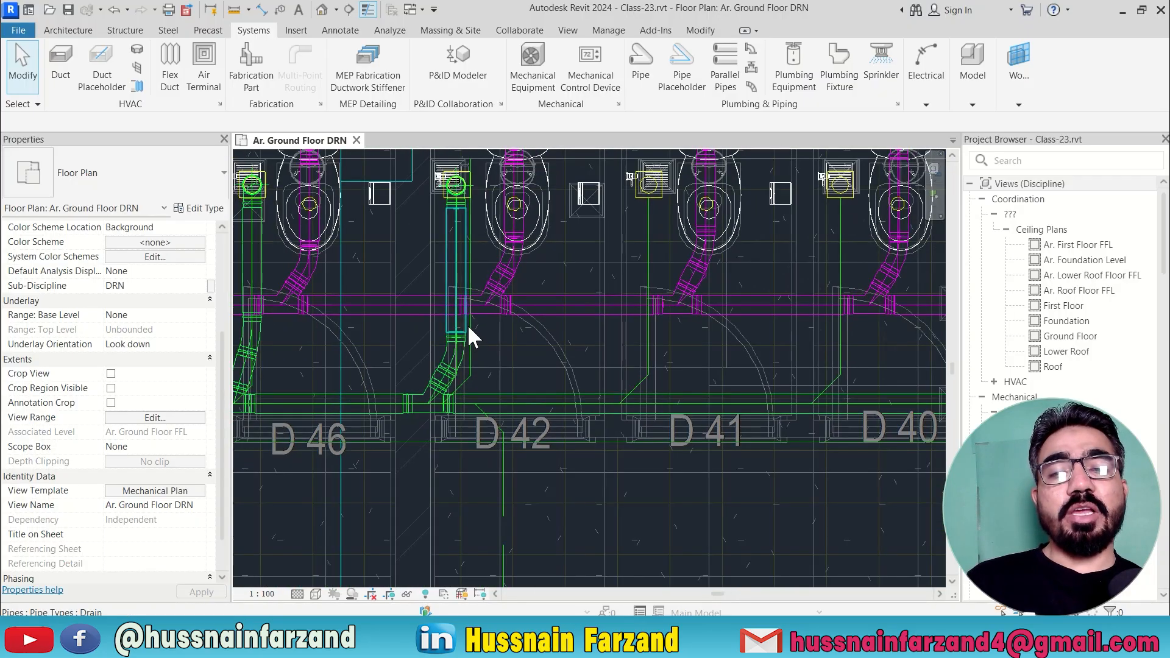
scroll(372, 438, "down", 3)
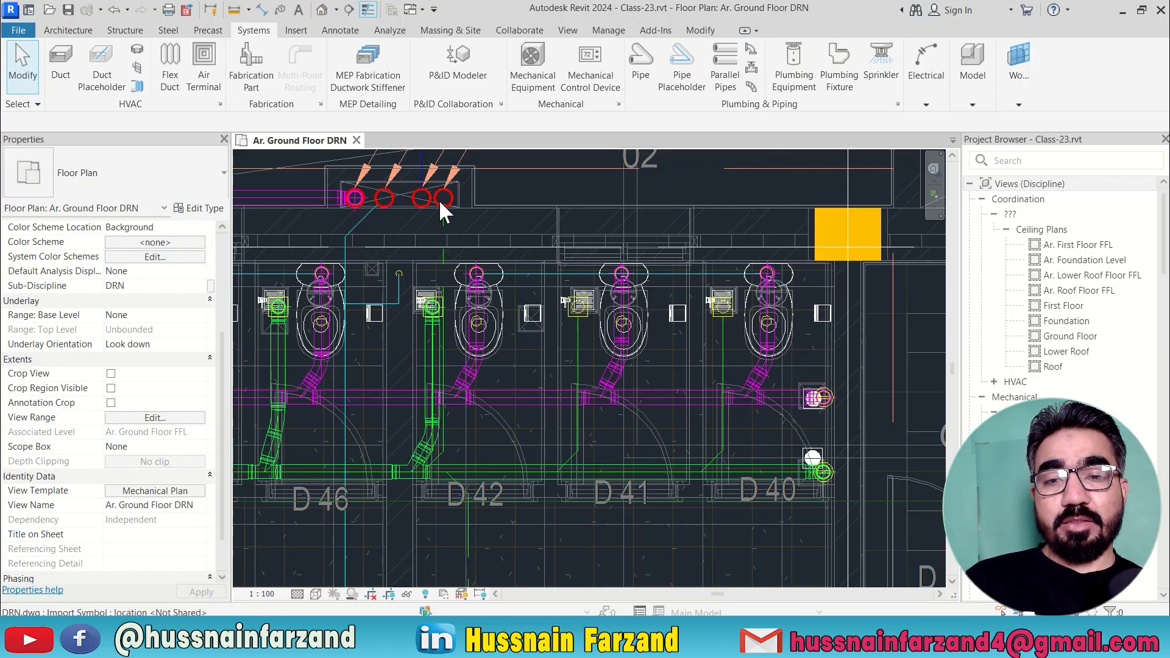
Run a matching 100 mm waste pipe from the horizontal pipe between D 46 and D 42 up to the rightmost red circle in the shaft
left_click(307, 473)
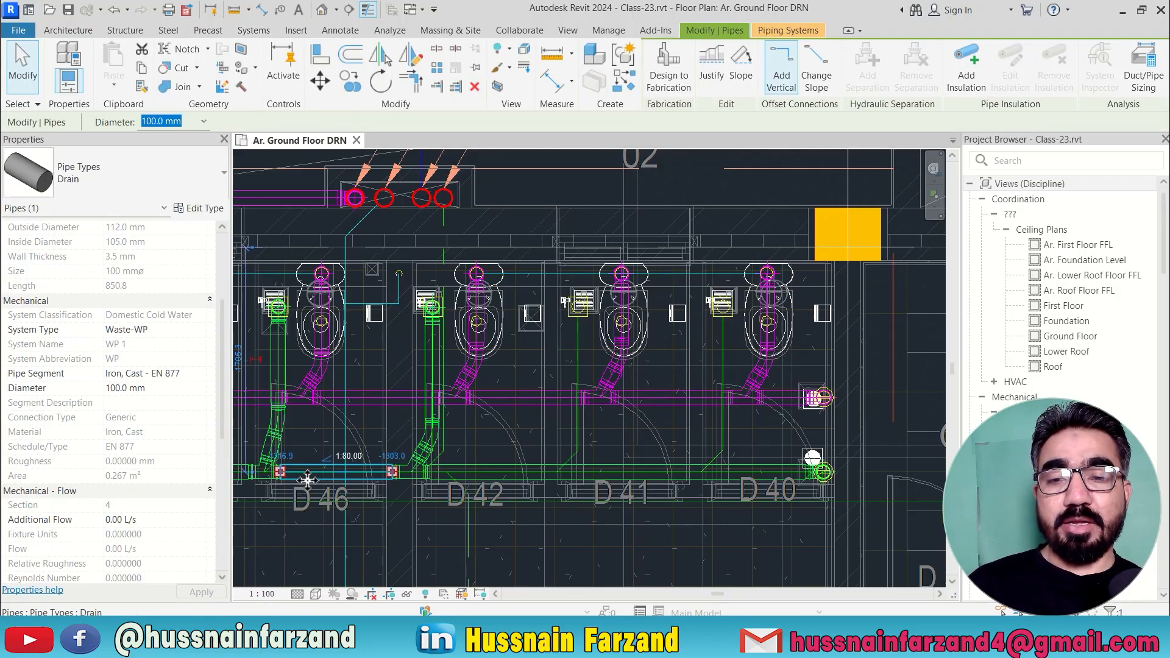
scroll(339, 470, "up", 2)
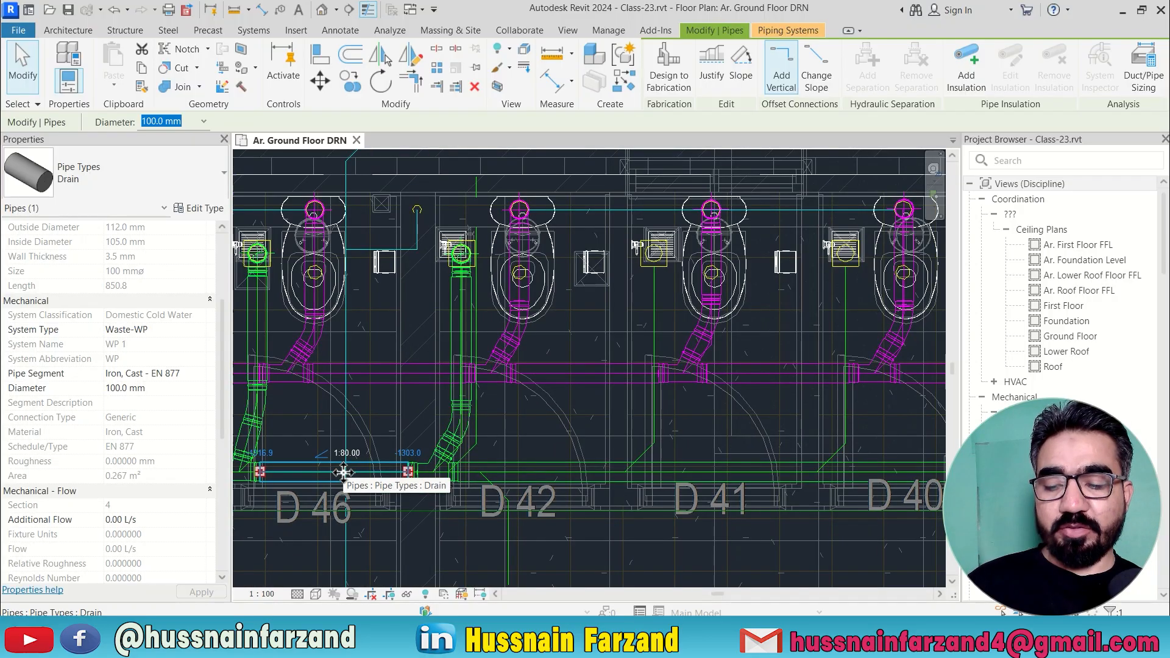
key("c")
key("s")
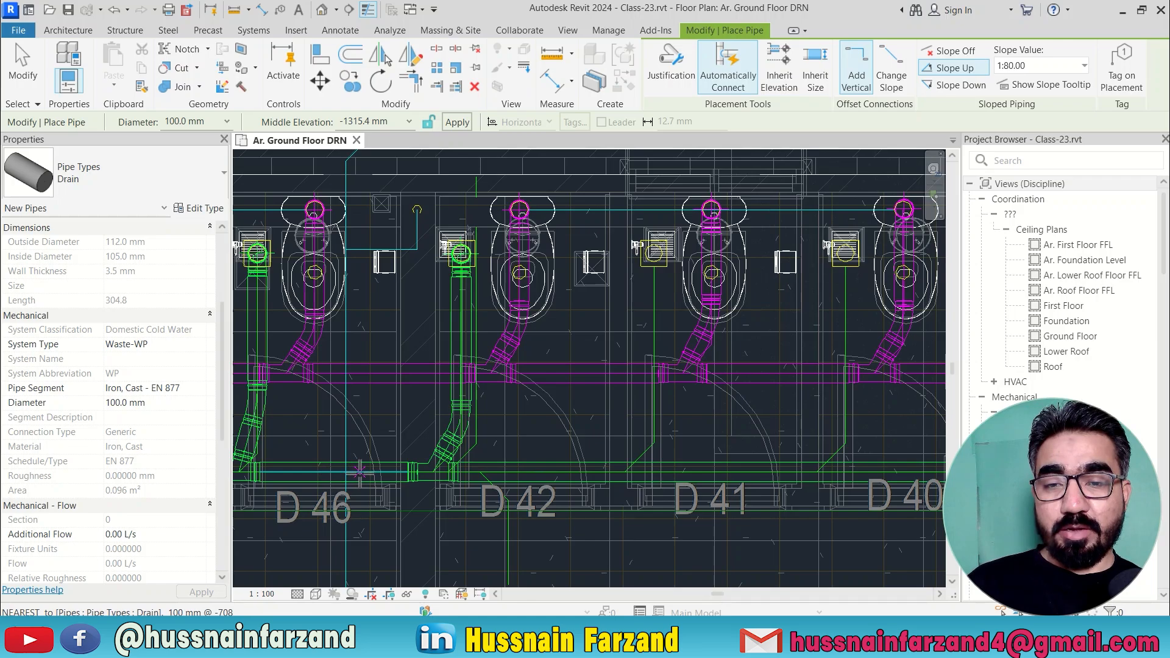
left_click(360, 472)
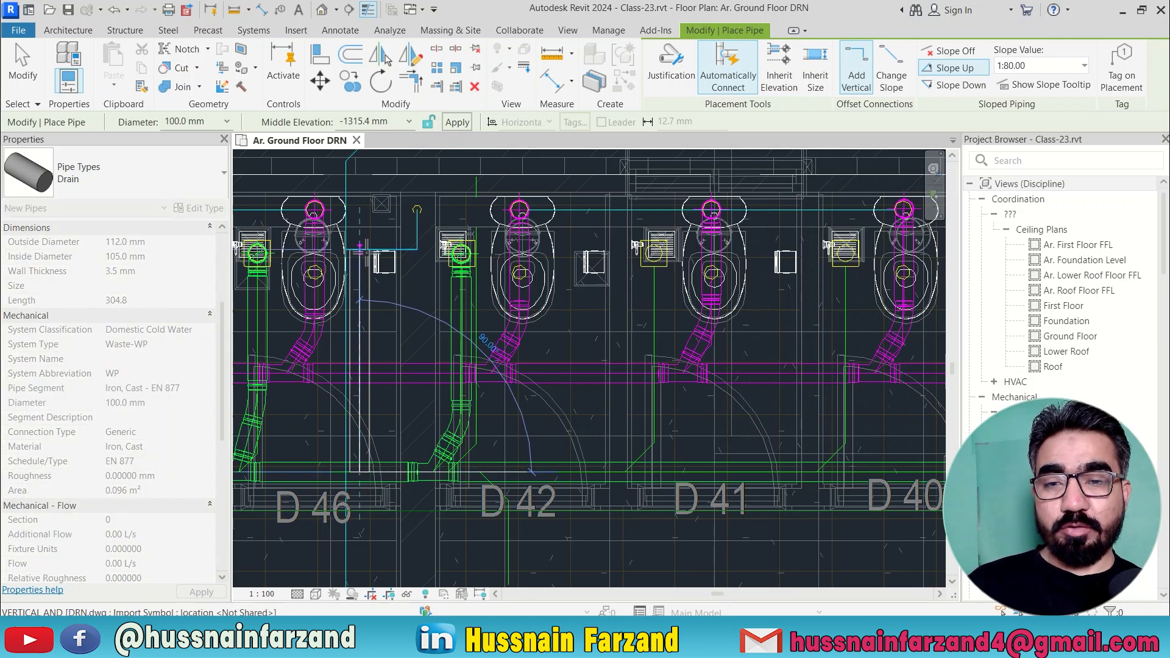
middle_click_drag(366, 246, 339, 441)
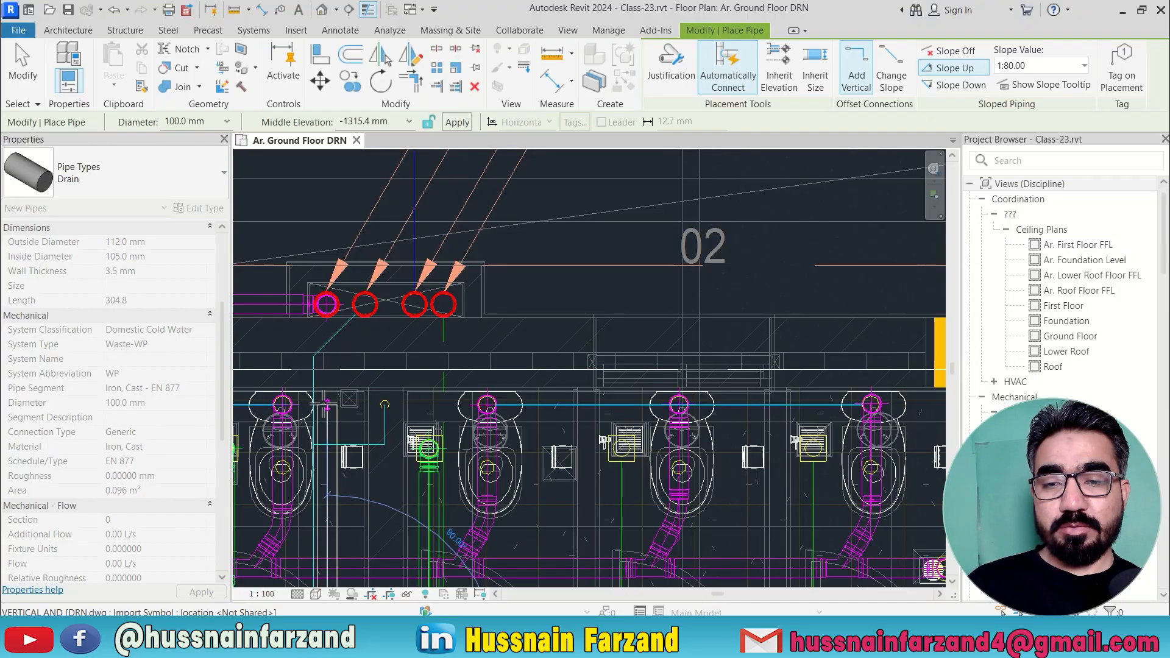
scroll(444, 305, "up", 5)
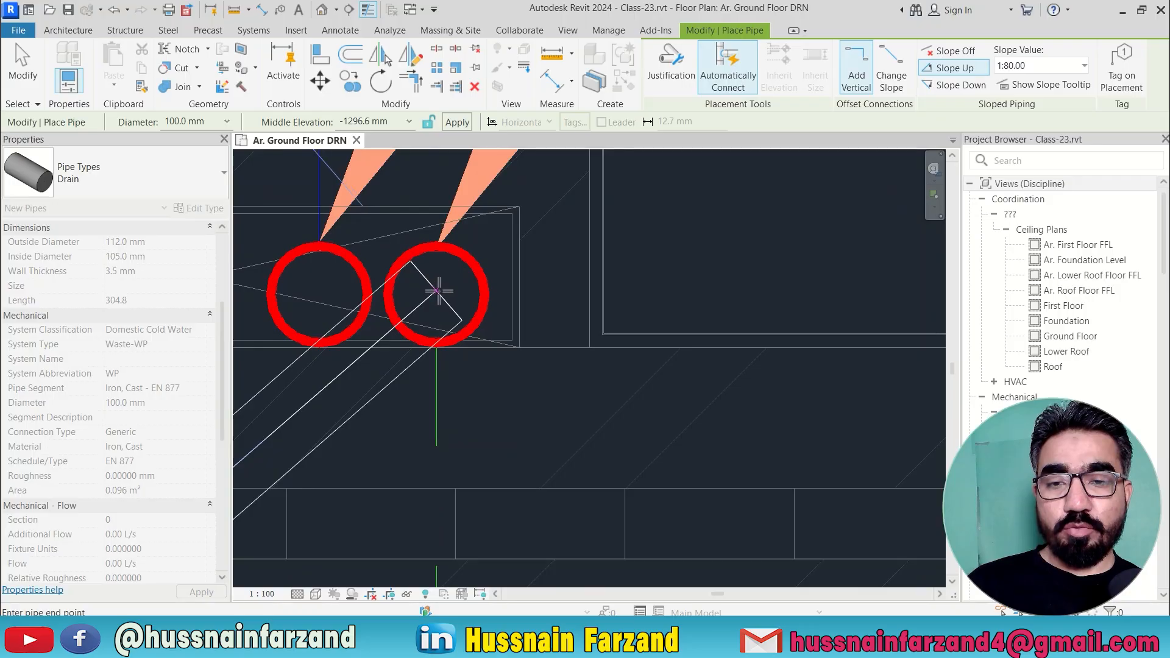
left_click(440, 299)
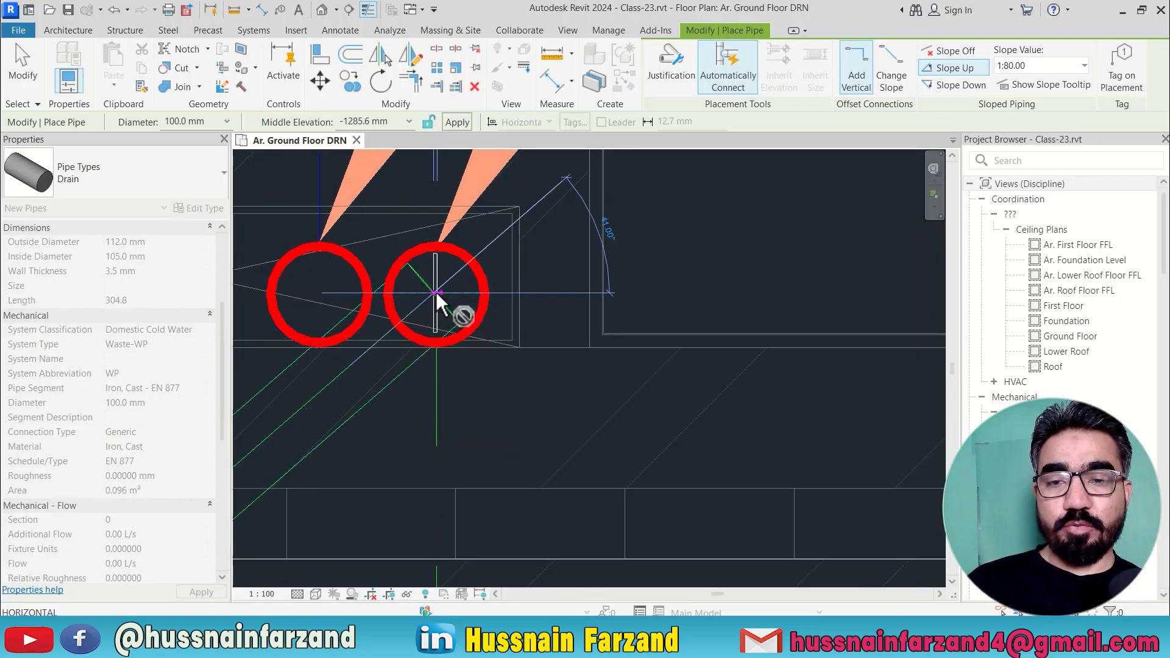
Raise a riser in the shaft's rightmost red circle to a middle elevation of 6000 mm and nudge its elbow one increment to the right
left_click(358, 122)
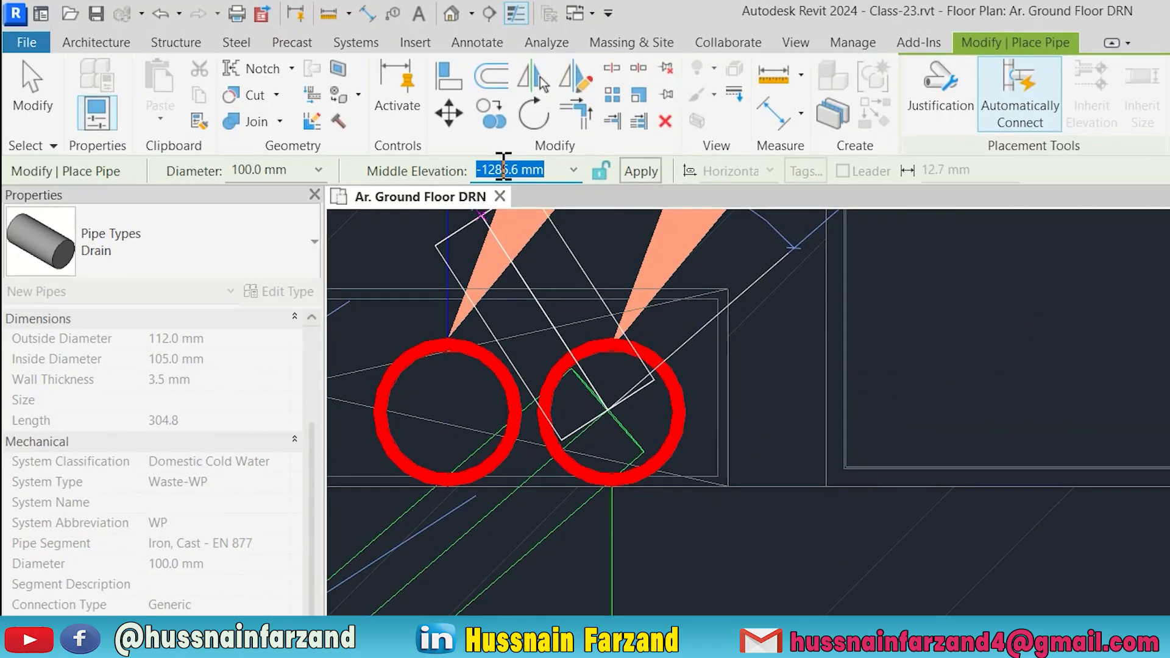
type("6")
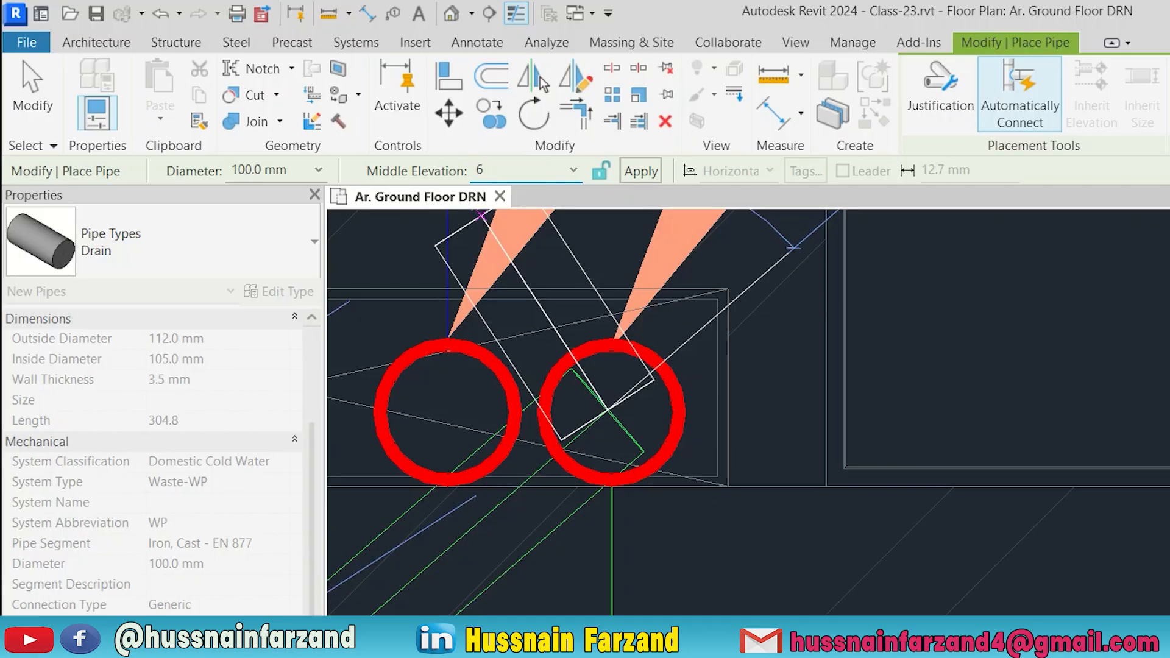
type("000")
left_click(645, 176)
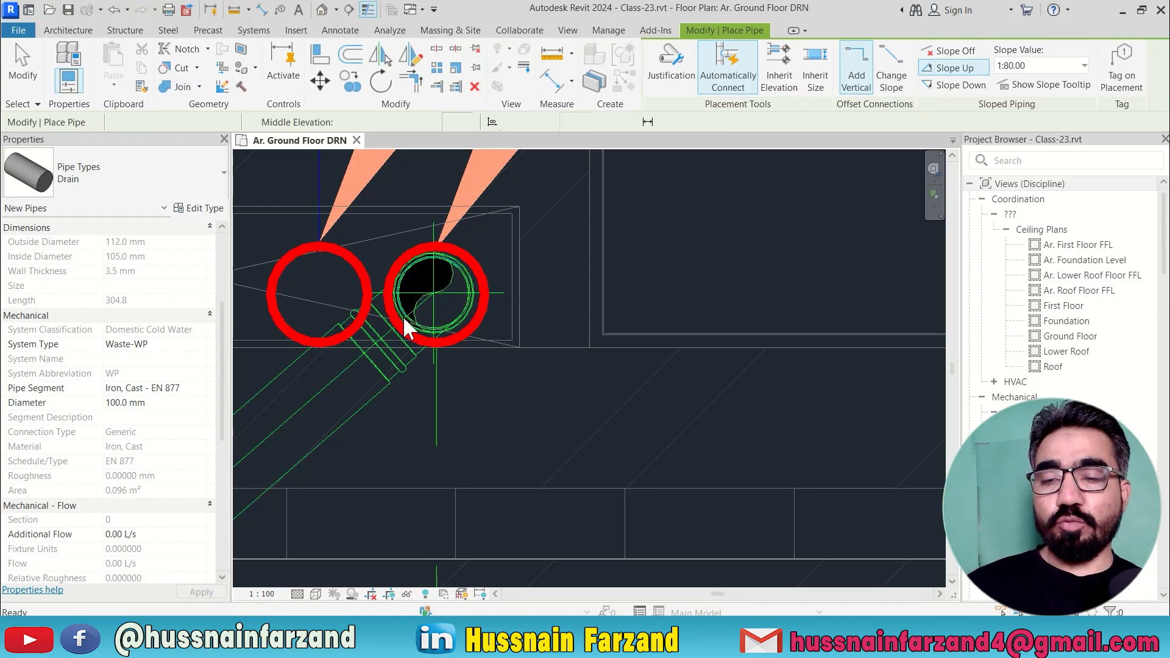
key("Escape")
left_click(386, 343)
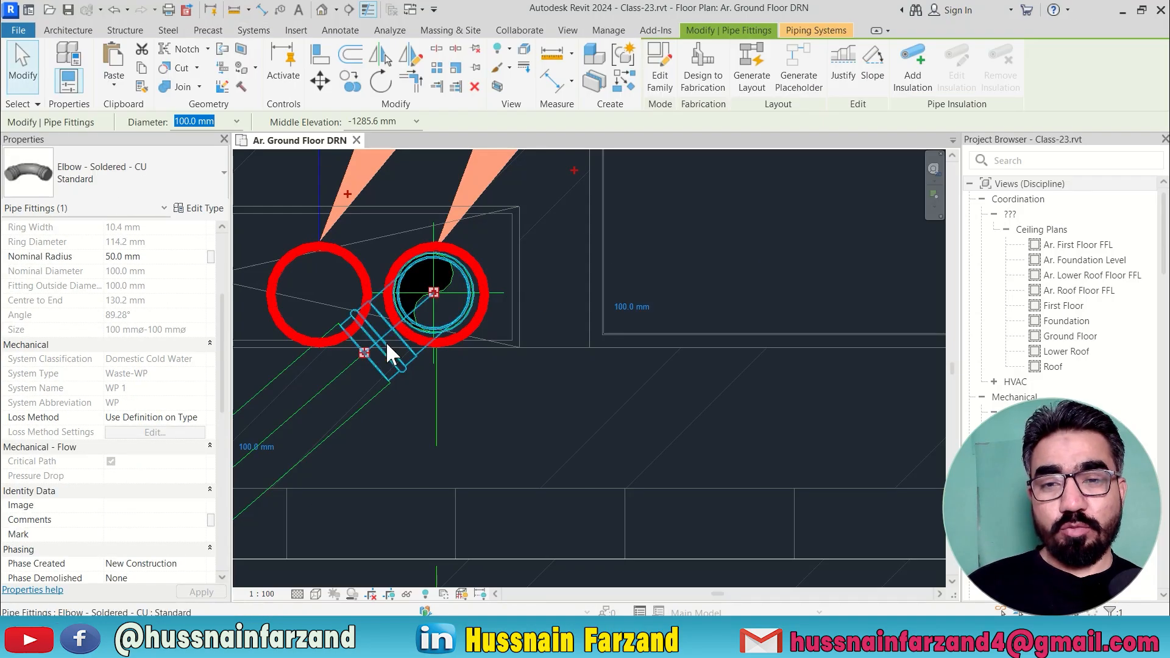
key("Right")
scroll(382, 344, "down", 5)
key("Escape")
Run a matching branch pipe with inherited elevation from the horizontal waste pipe between D 42 and D 41 up to the D 41 floor drain
scroll(381, 344, "down", 2)
middle_click_drag(366, 391, 379, 293)
scroll(325, 383, "up", 3)
scroll(366, 377, "down", 4)
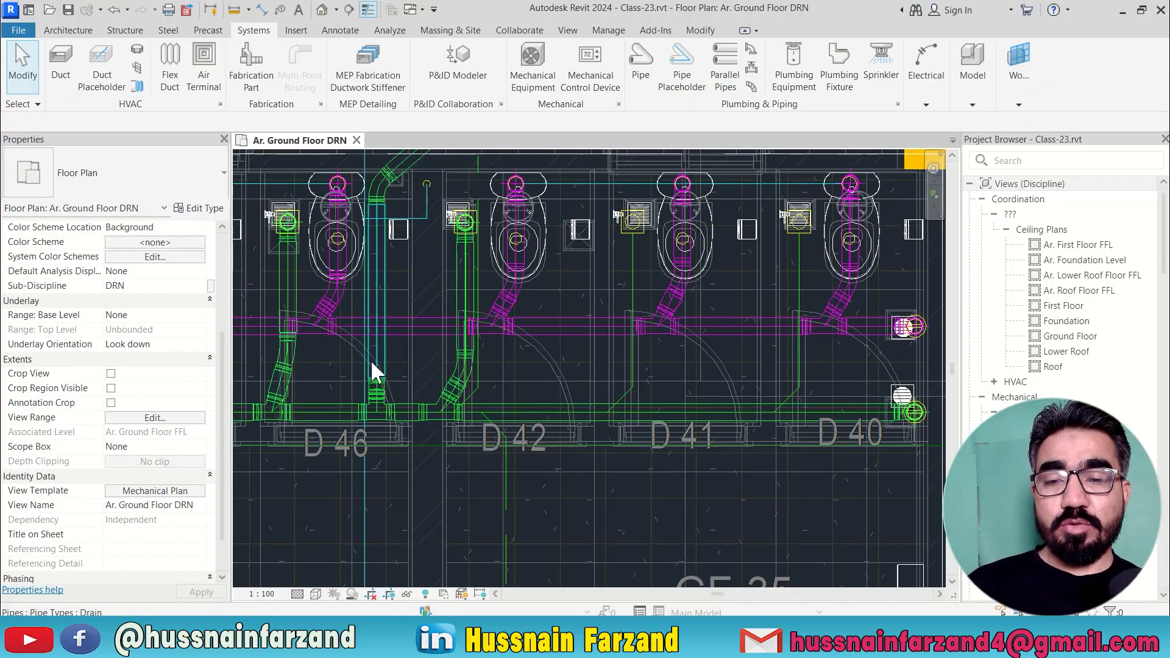
middle_click_drag(422, 361, 451, 367)
scroll(508, 327, "up", 3)
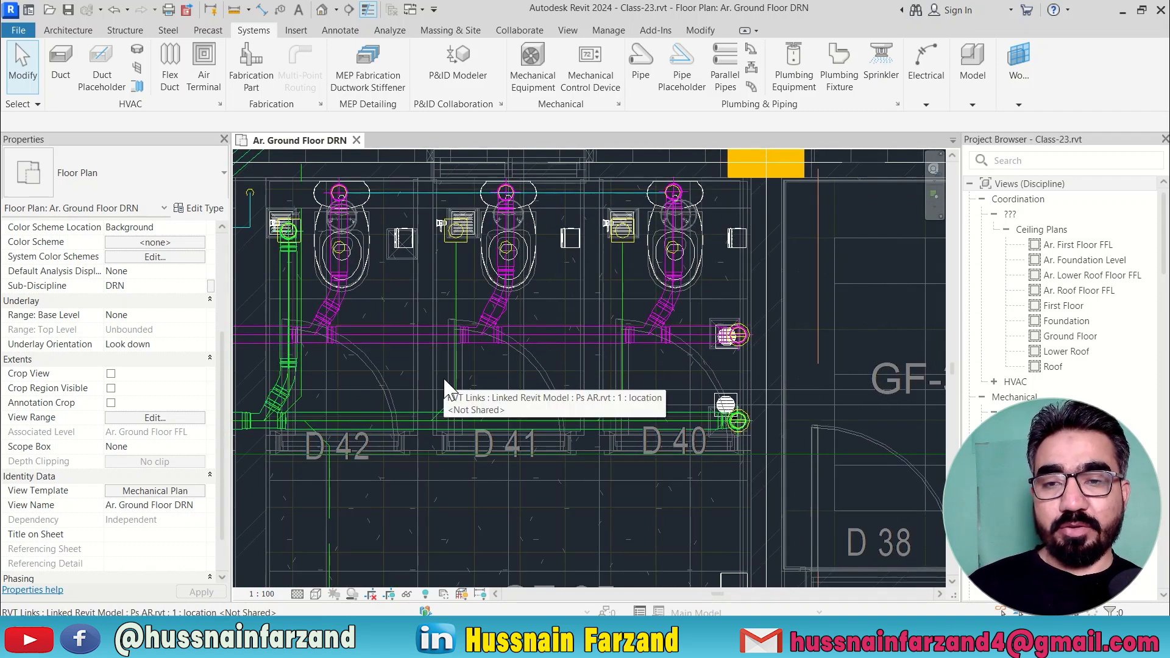
mouse_move(334, 396)
middle_mouse_down()
mouse_move(536, 339)
mouse_move(489, 384)
mouse_move(366, 410)
mouse_move(329, 402)
middle_mouse_up()
scroll(430, 418, "up", 1)
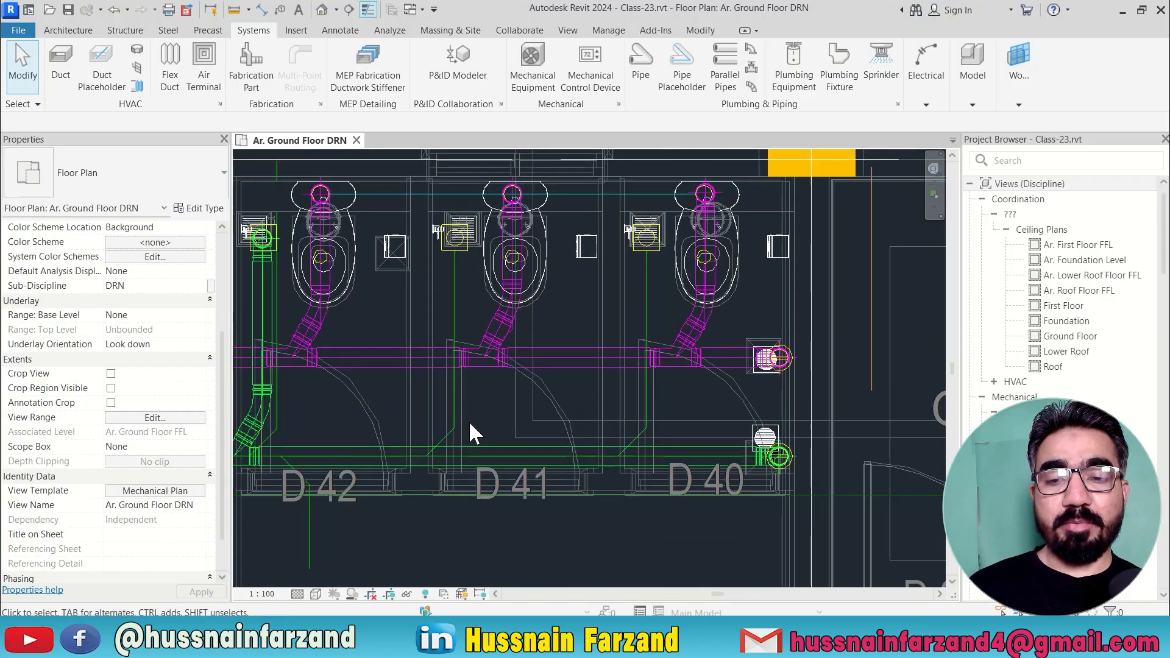
left_click(414, 462)
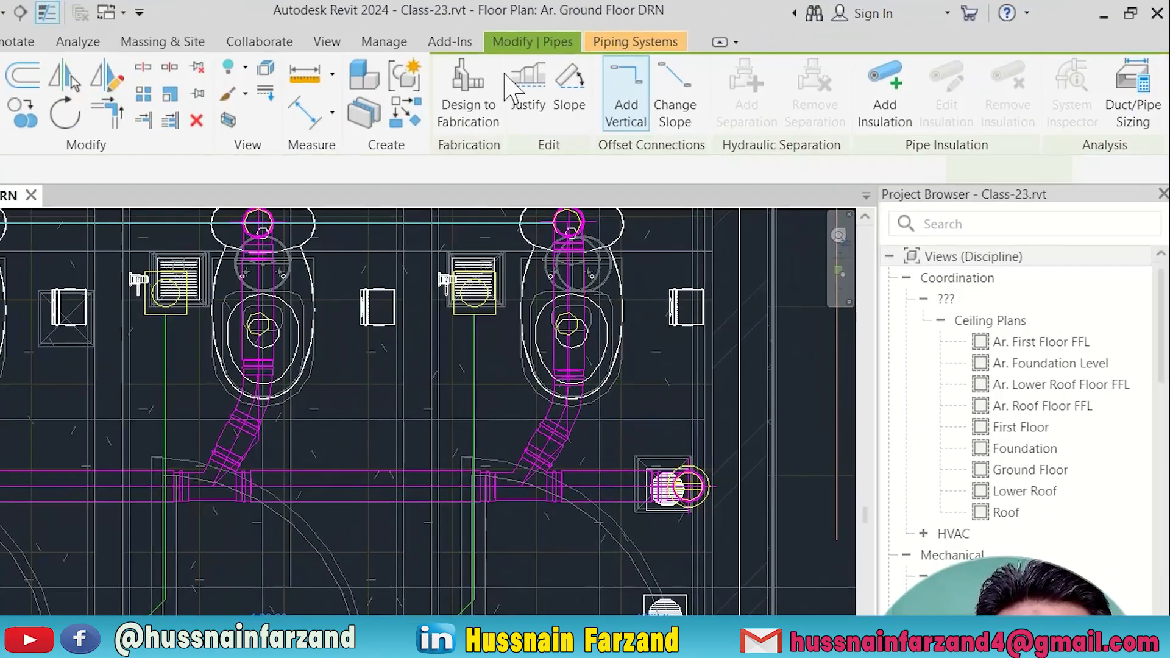
key("c")
key("s")
left_click(727, 79)
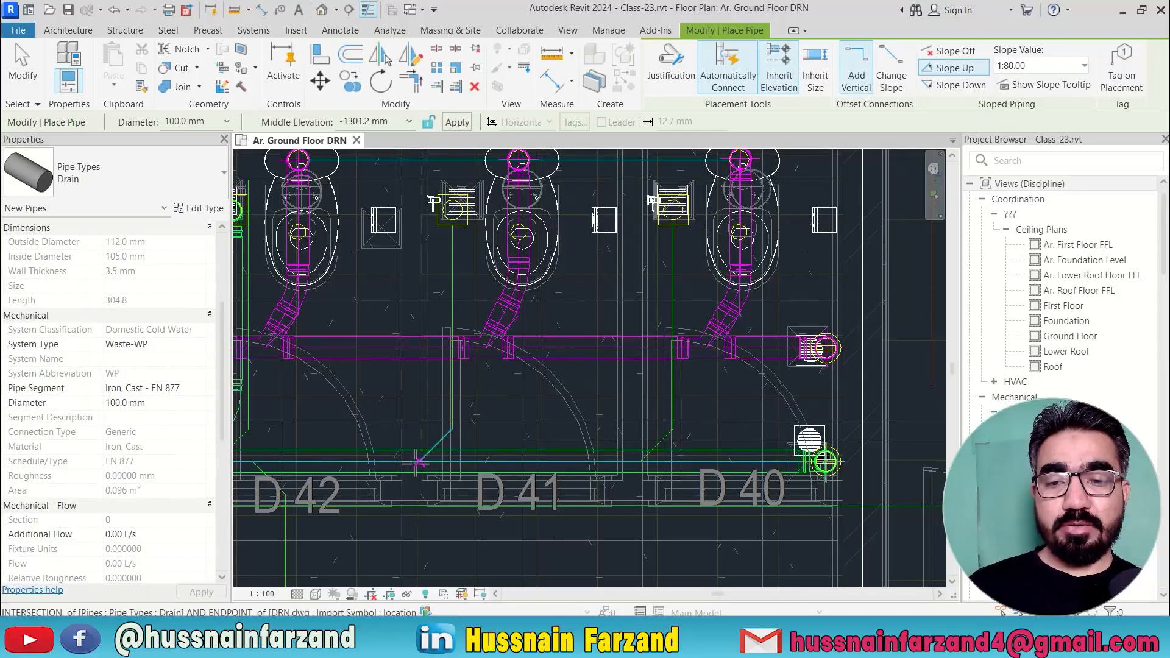
left_click(419, 462)
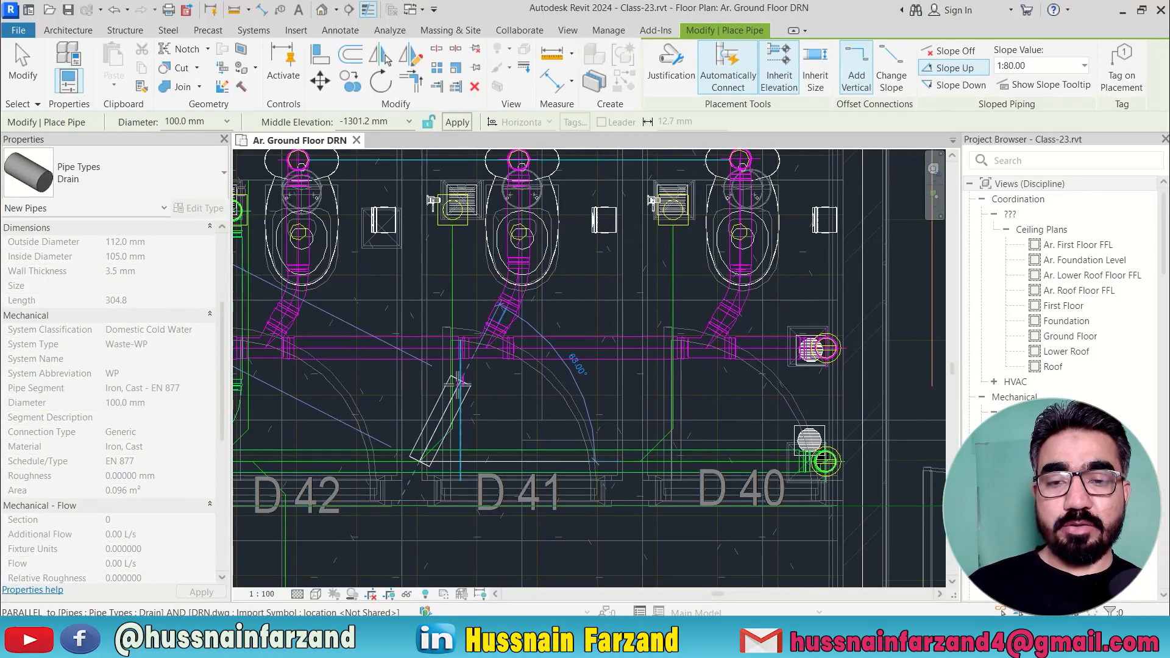
scroll(464, 207, "up", 6)
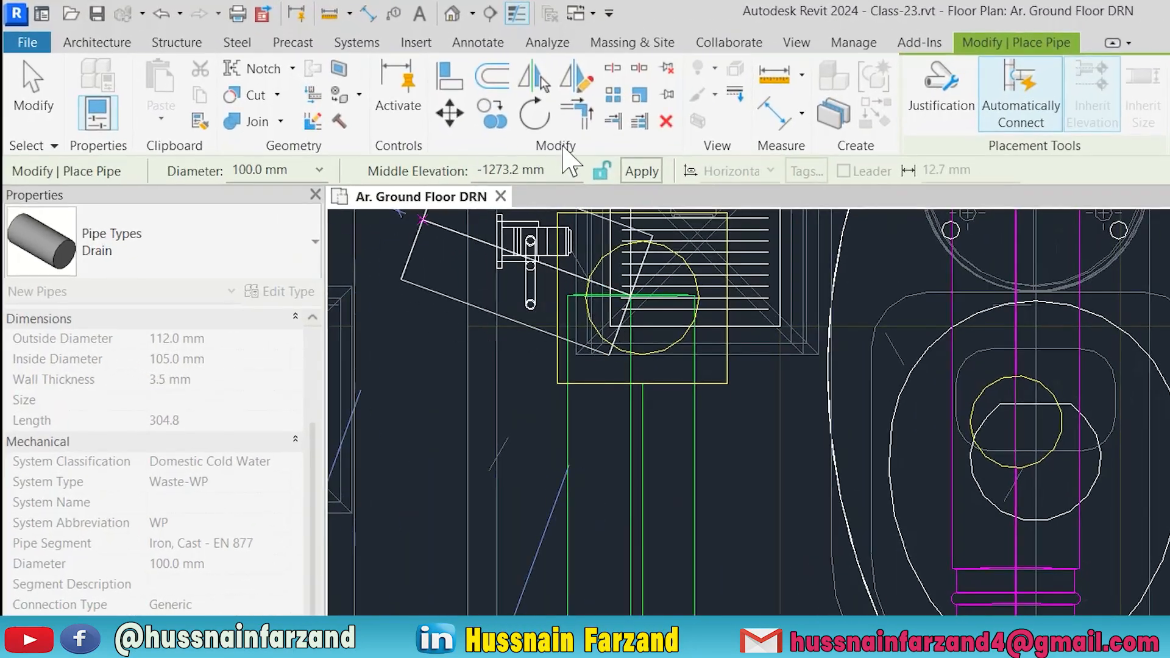
Raise a riser at the D 41 floor drain to a middle elevation of 100 mm and end pipe placement
left_click(375, 121)
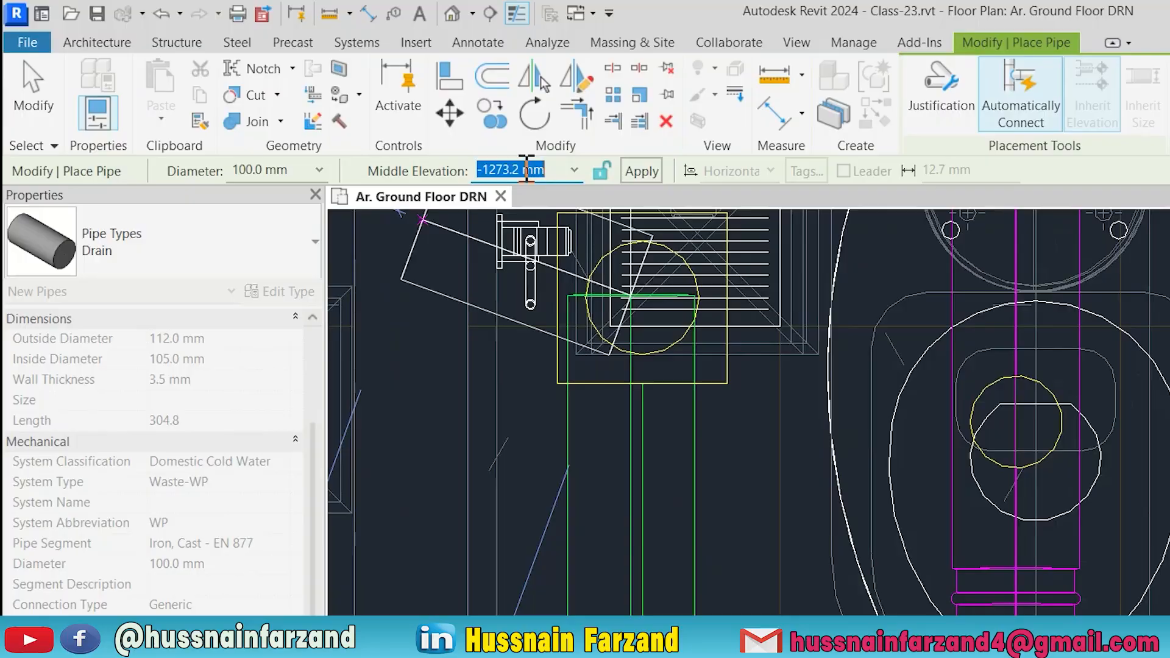
type("10")
left_click(646, 178)
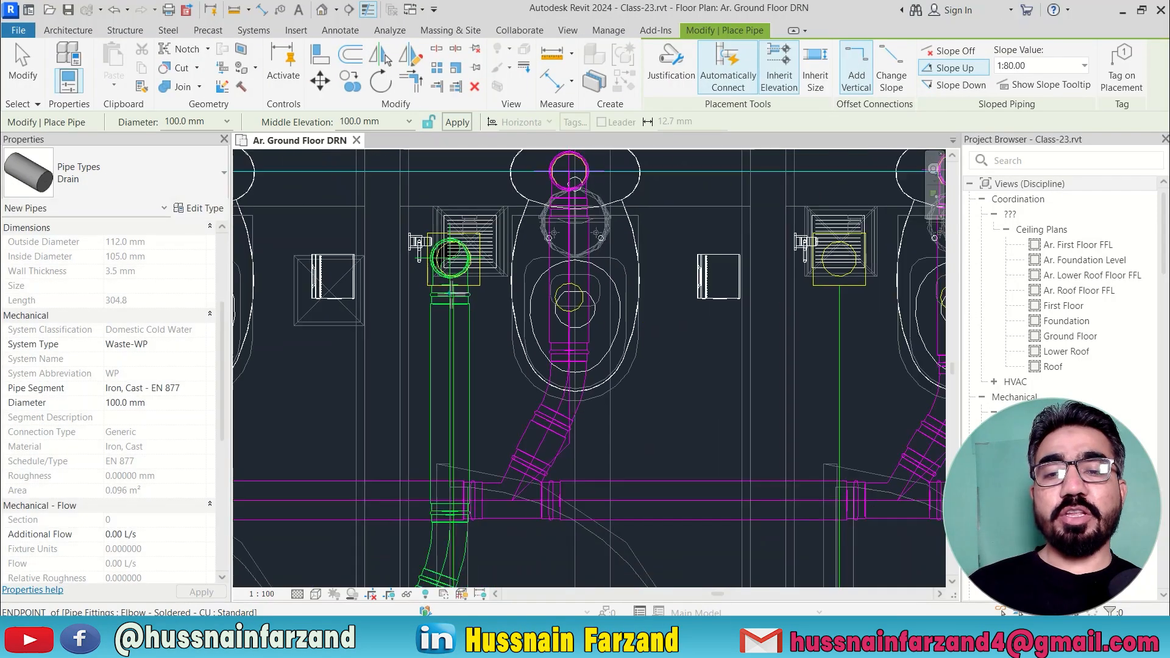
scroll(451, 296, "down", 5)
left_click(595, 446)
key("Escape")
key("Escape")
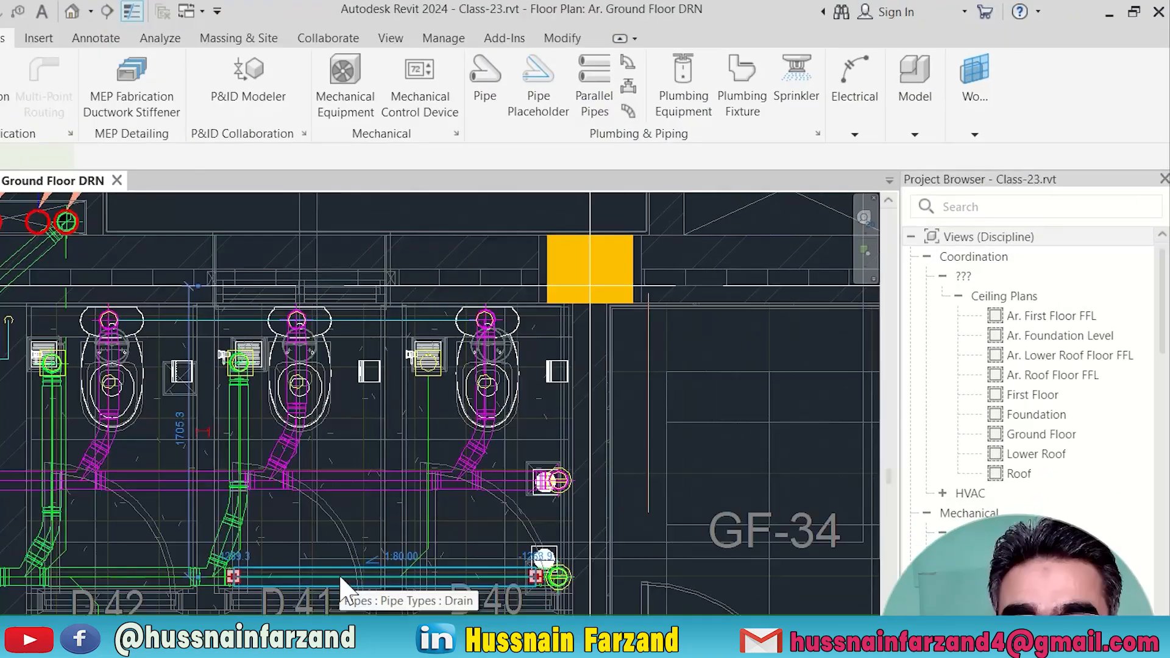
Run a matching branch pipe with inherited elevation from the horizontal waste pipe between D 41 and D 40 up to the D 40 floor drain
left_click(341, 577)
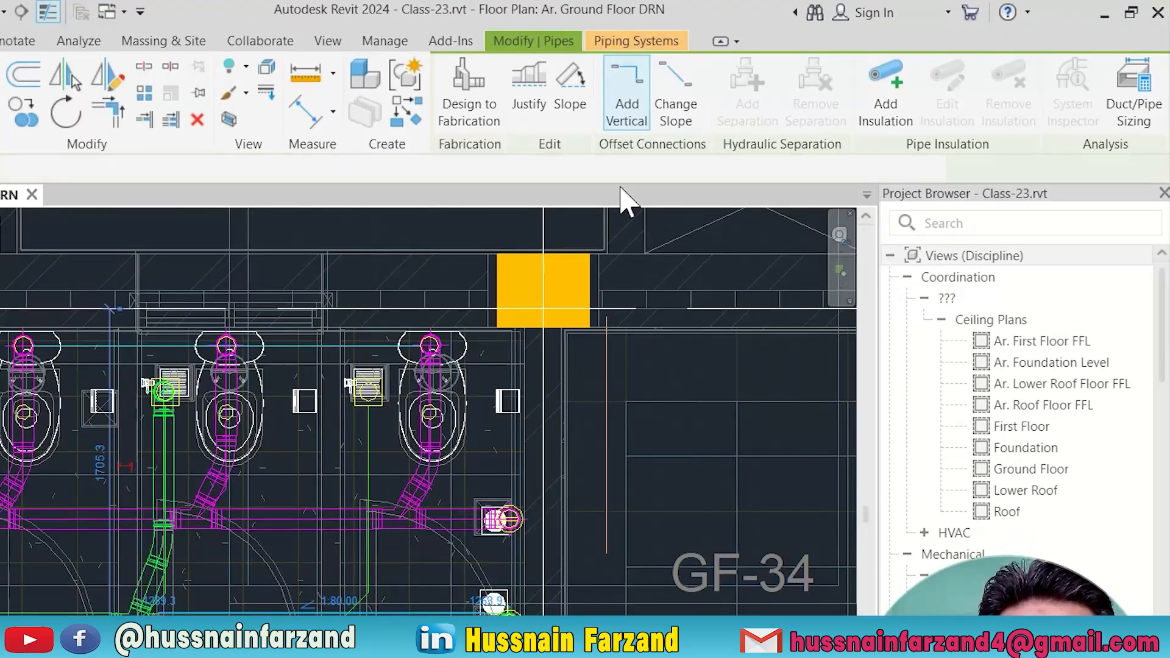
key("c")
key("s")
left_click(631, 105)
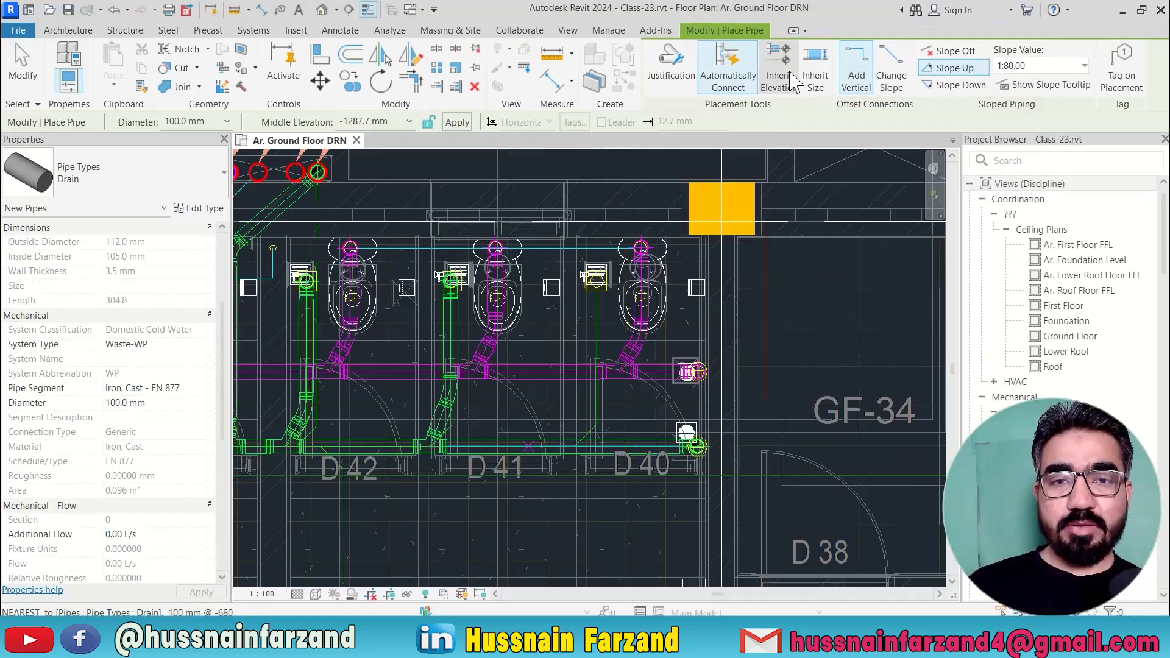
scroll(593, 444, "up", 3)
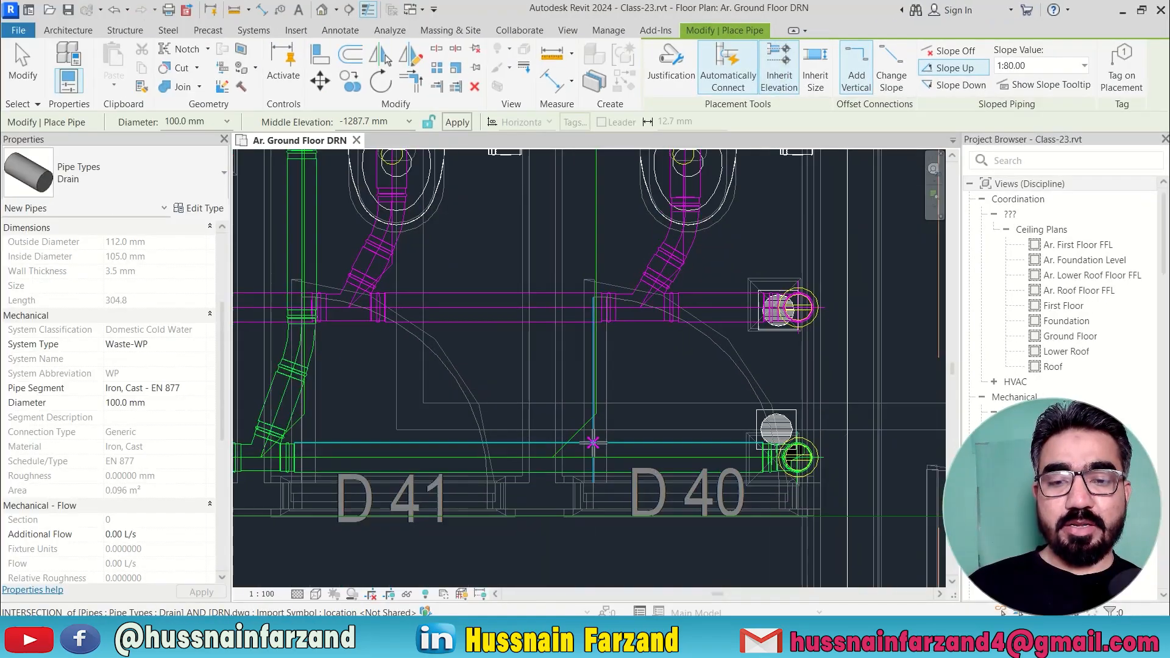
left_click(593, 444)
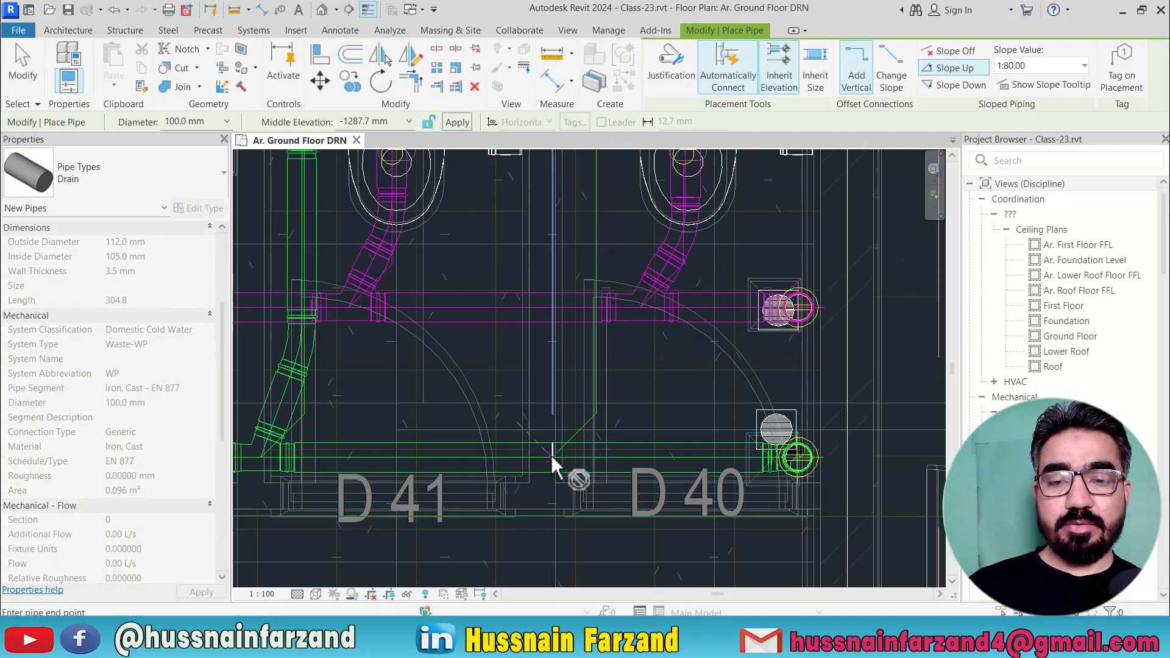
middle_click_drag(599, 166, 587, 396)
scroll(584, 361, "up", 4)
left_click(578, 336)
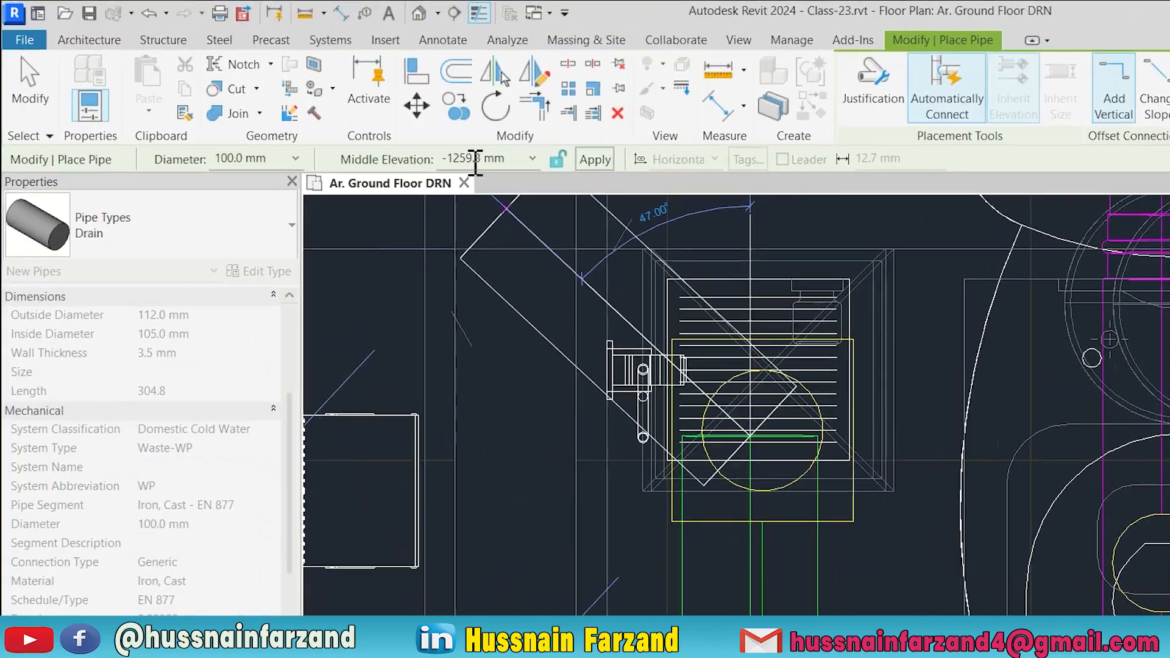
Raise a riser at the D 40 floor drain to a middle elevation of 100 mm and end pipe placement
left_click(475, 160)
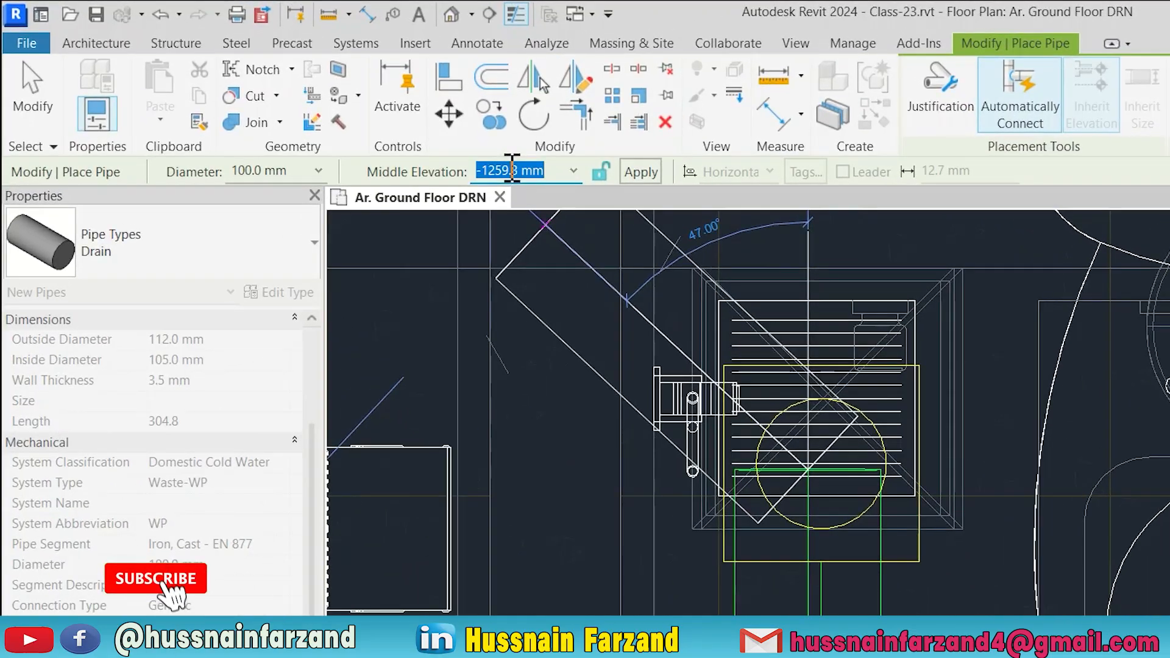
type("100")
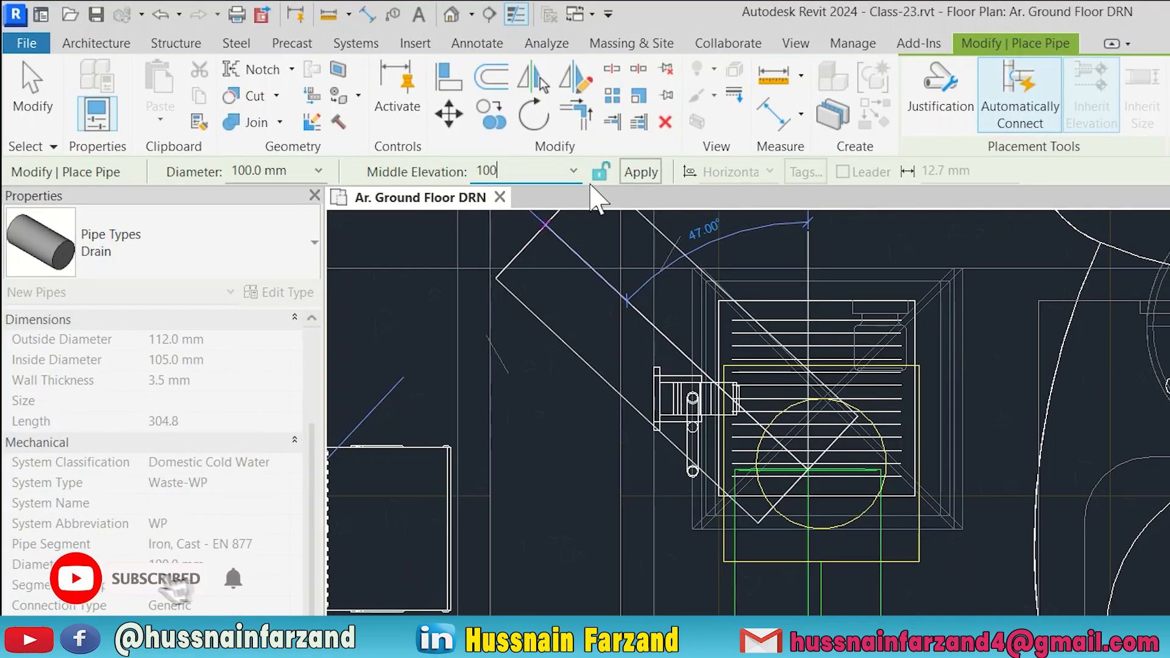
left_click(640, 172)
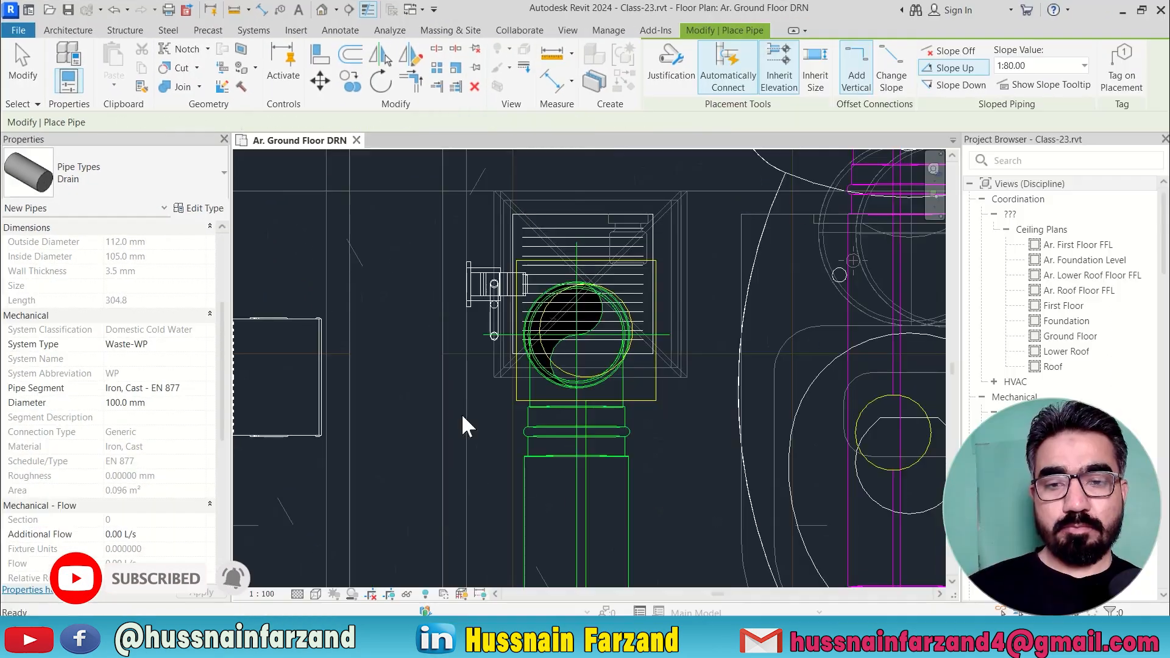
key("Escape")
key("Escape")
Try to run a matching waste pipe without inherited elevation from the horizontal pipe at D 42 down to the drawn drain line in GF-35
scroll(462, 415, "down", 6)
middle_click_drag(441, 504, 532, 268)
scroll(533, 268, "down", 3)
middle_click_drag(347, 360, 491, 327)
scroll(599, 263, "up", 3)
scroll(600, 274, "up", 2)
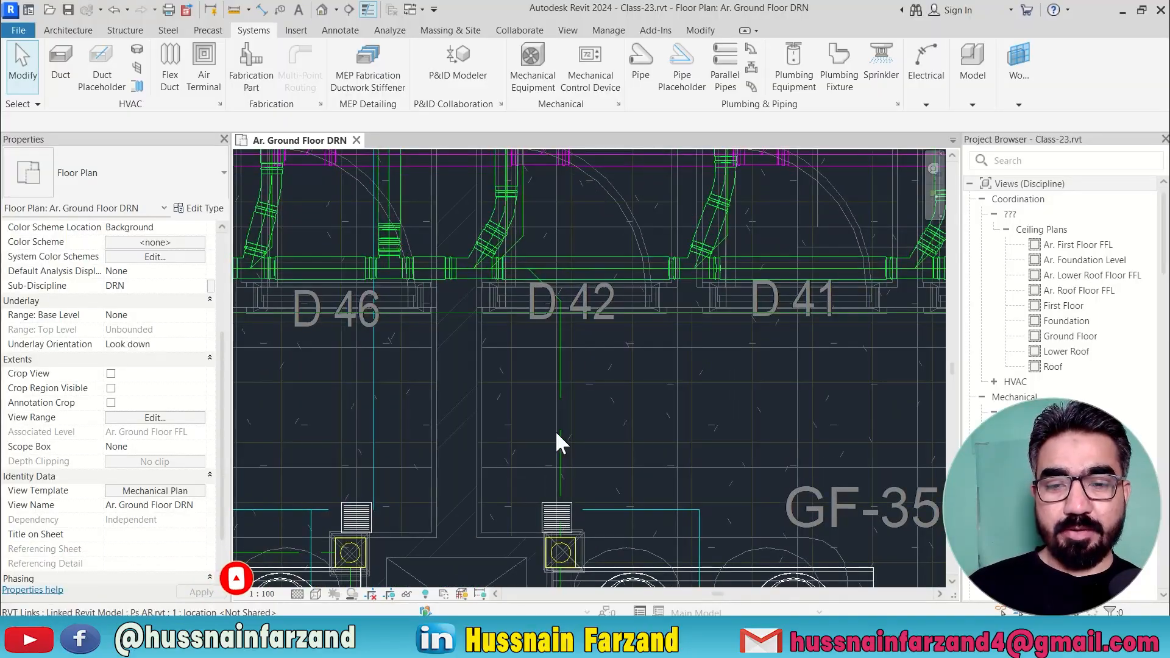
middle_click_drag(541, 525, 546, 456)
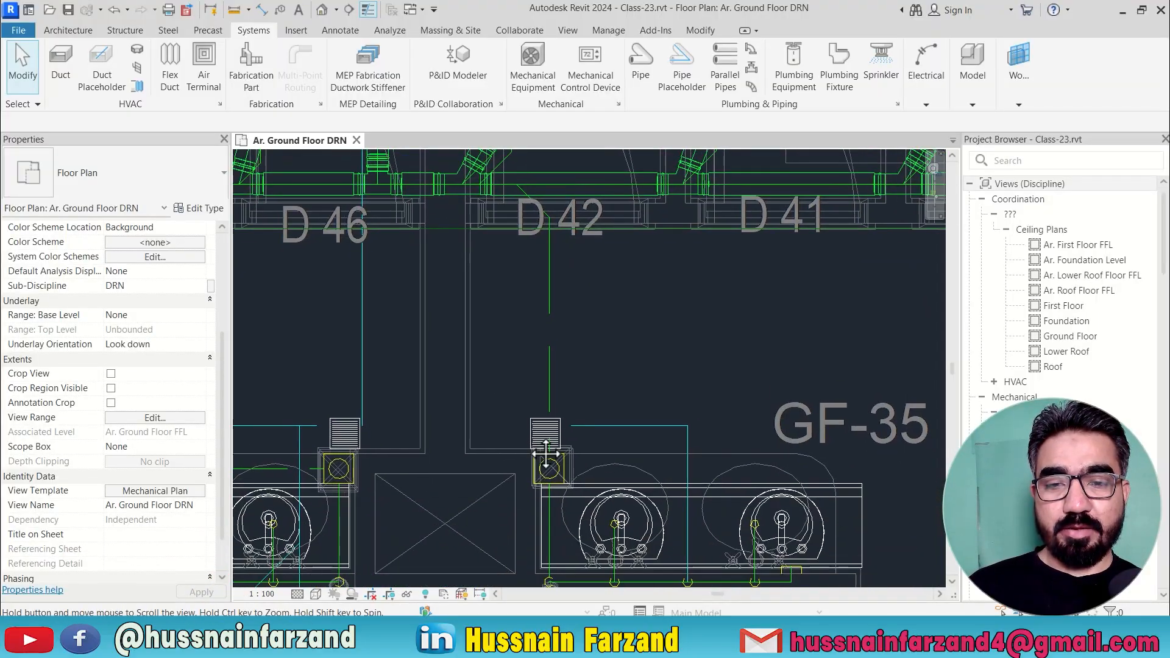
left_click(551, 197)
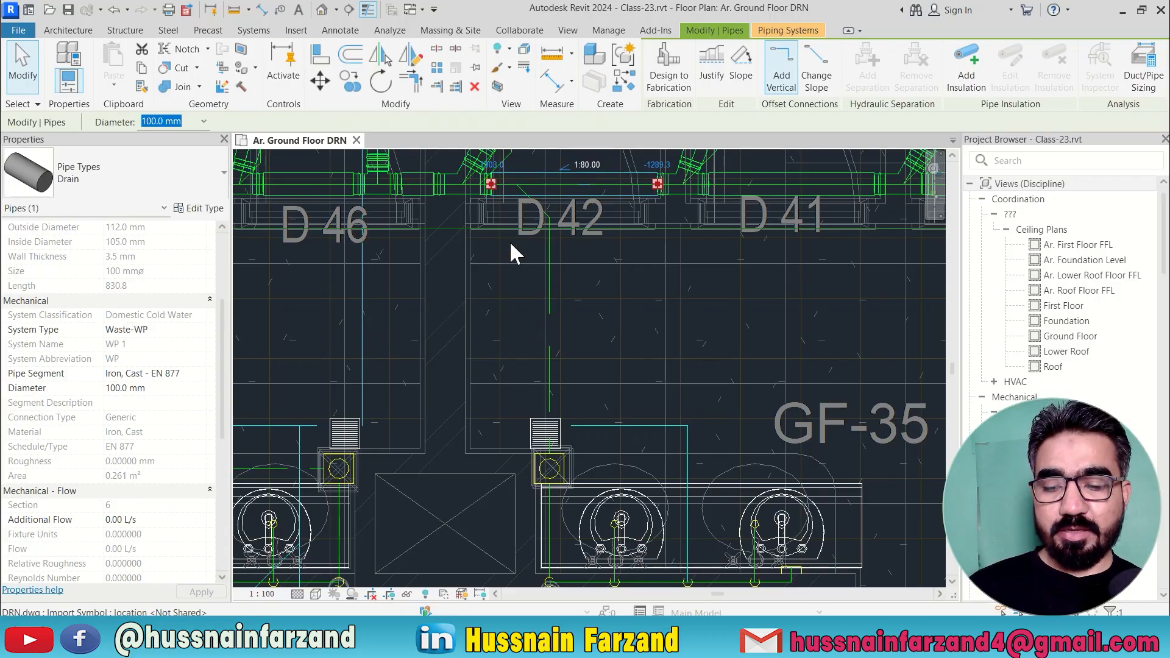
key("c")
key("s")
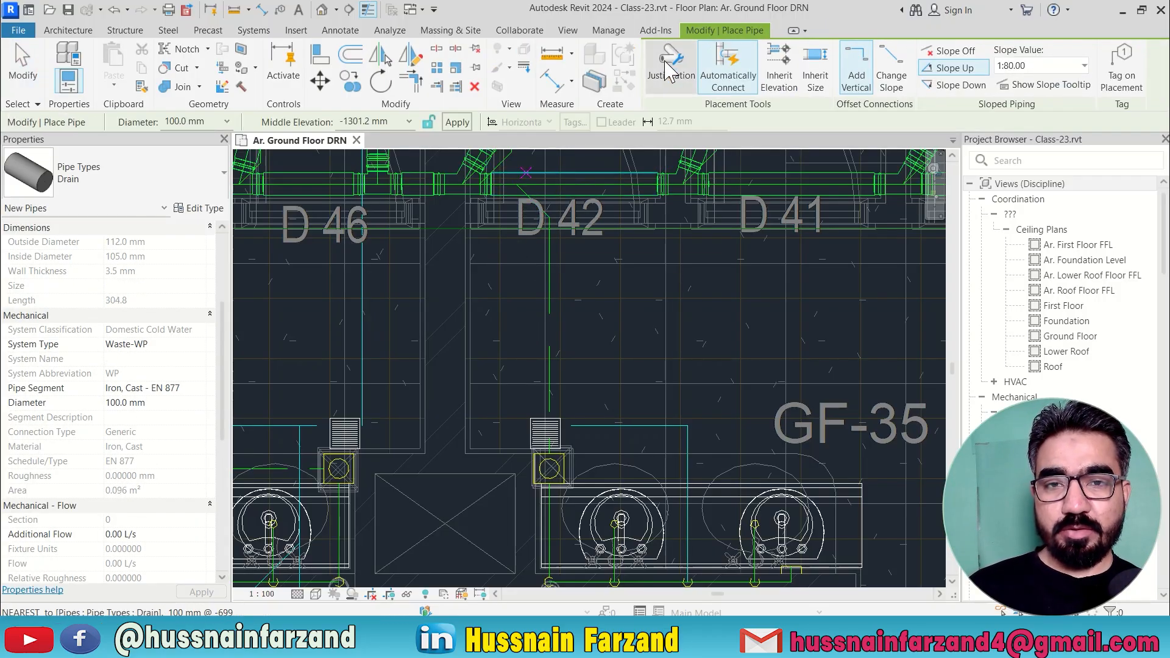
left_click(515, 183)
left_click(553, 275)
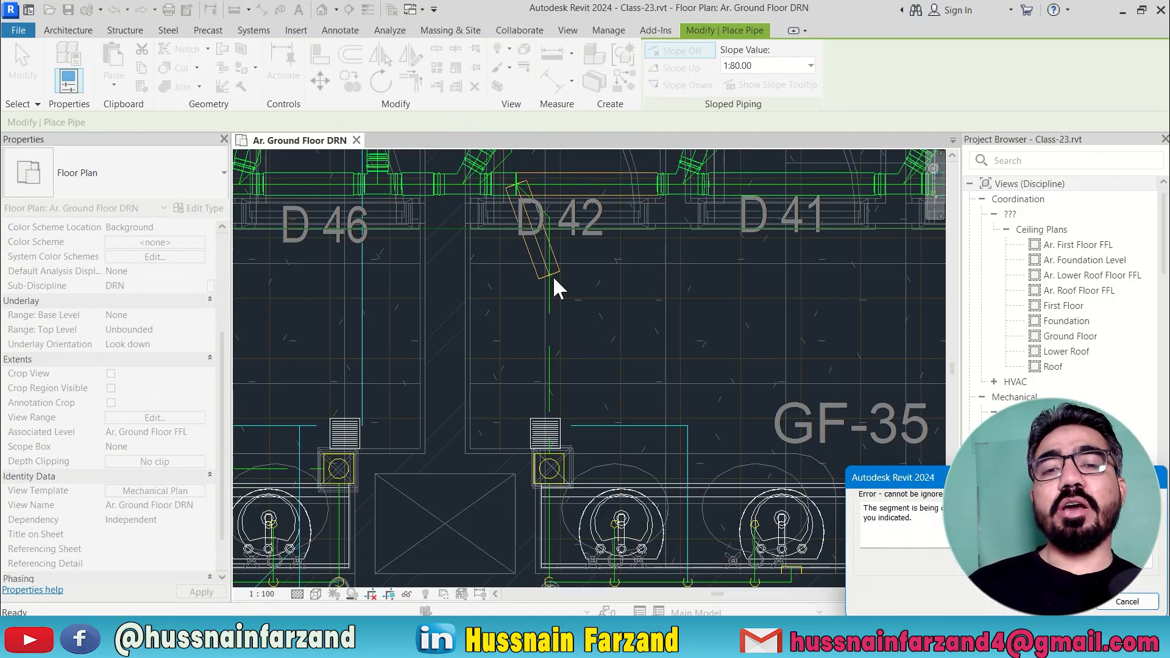
scroll(510, 192, "up", 3)
middle_click_drag(510, 184, 523, 326)
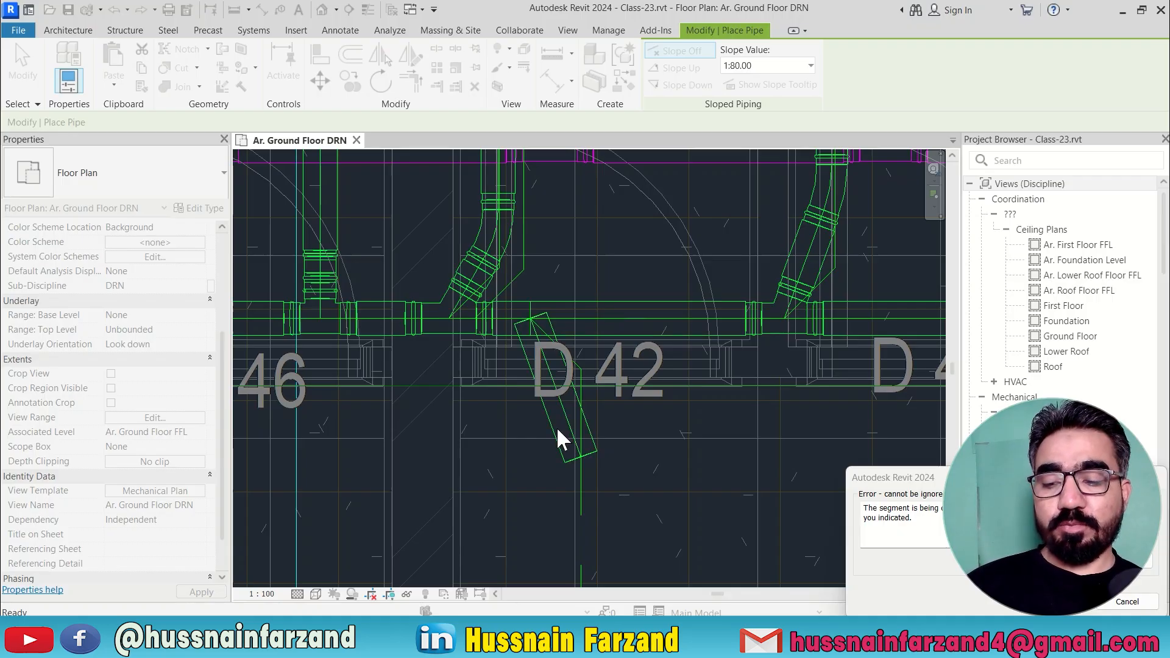
left_click(853, 476)
key("Escape")
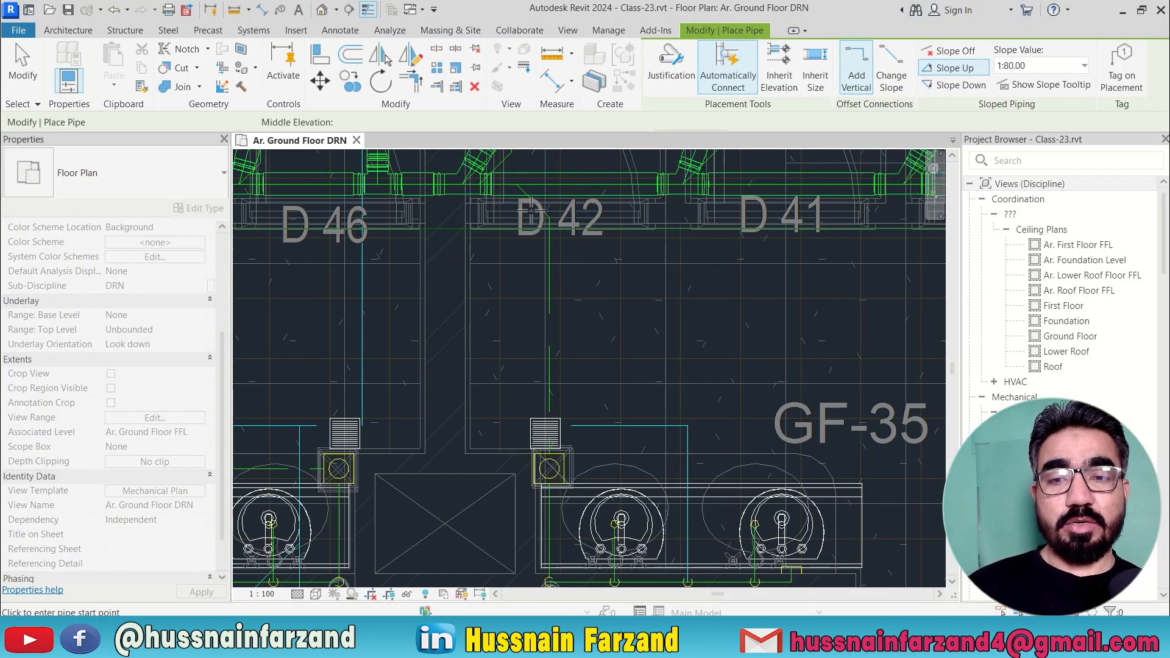
Run a matching branch pipe with inherited elevation from the horizontal waste pipe at D 42 down to the floor drain beside the GF-35 washbasins
scroll(542, 211, "up", 1)
middle_click_drag(628, 193, 606, 293)
key("Escape")
left_click(570, 273)
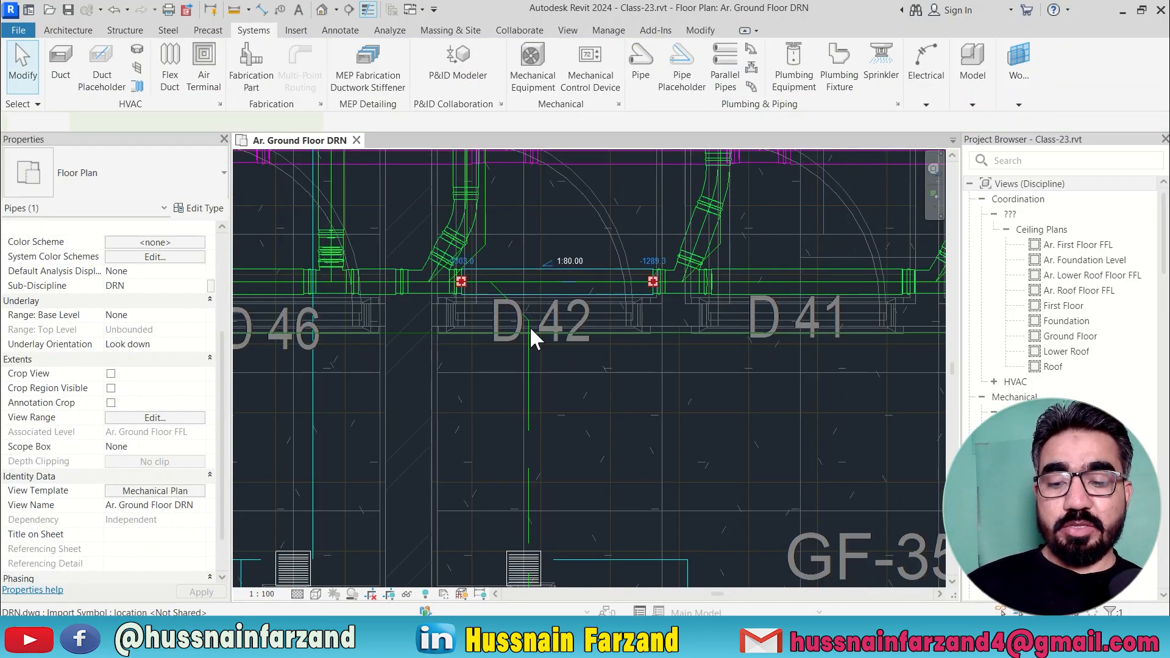
key("p")
key("i")
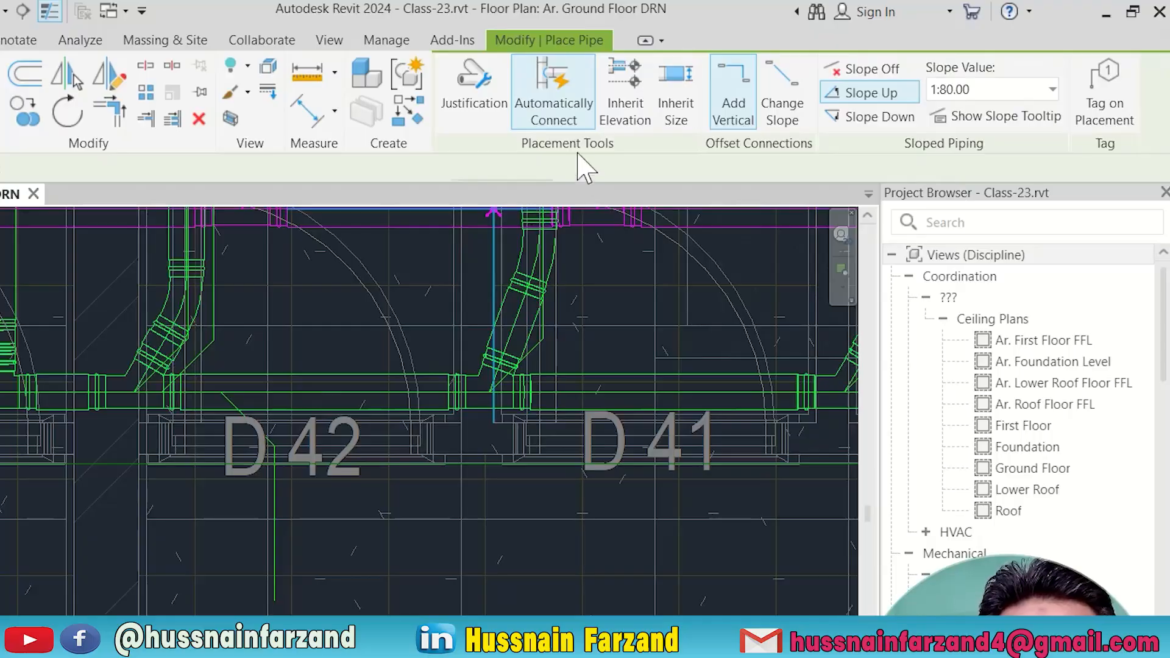
left_click(606, 120)
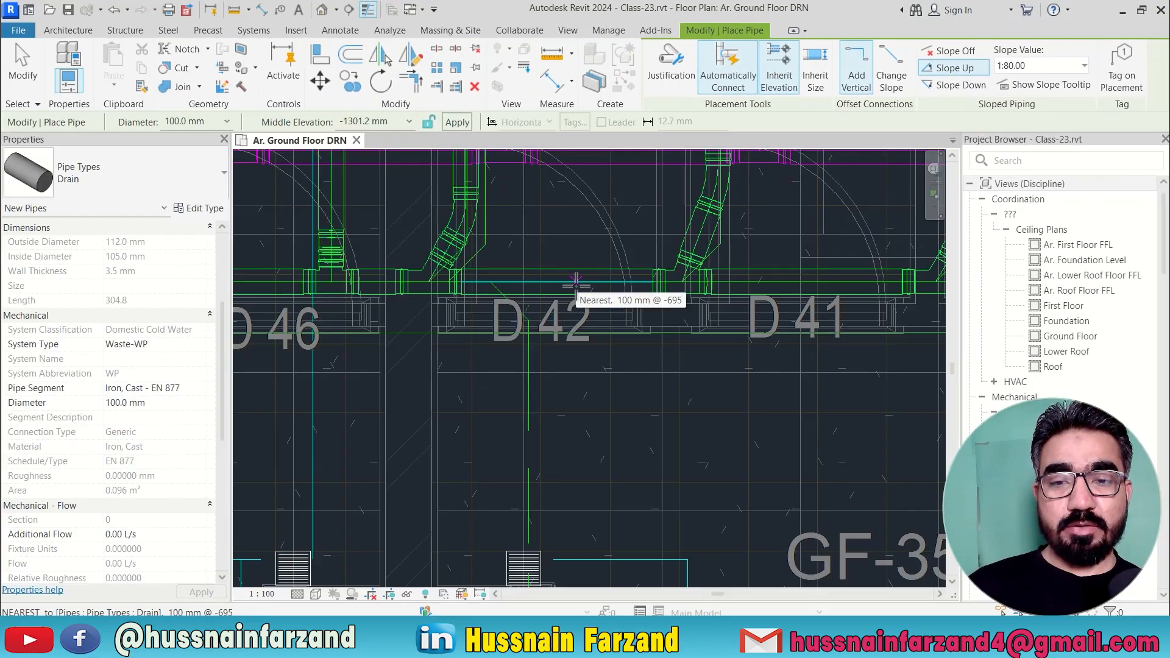
left_click(340, 393)
left_click(528, 364)
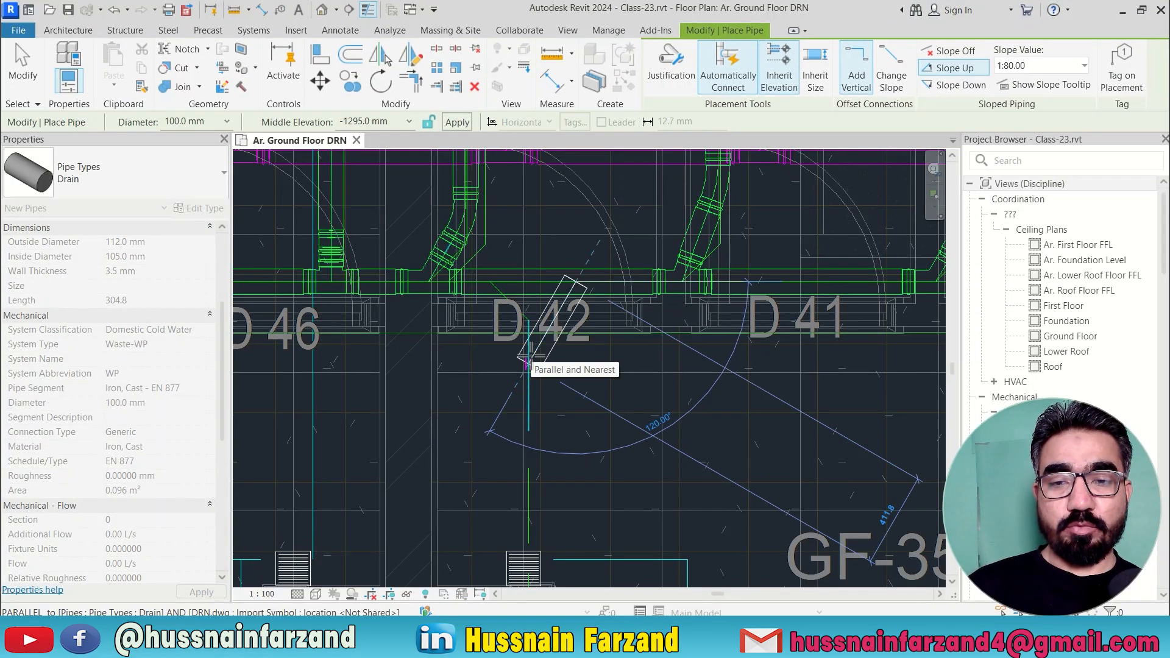
middle_click_drag(549, 490, 539, 325)
scroll(524, 452, "up", 2)
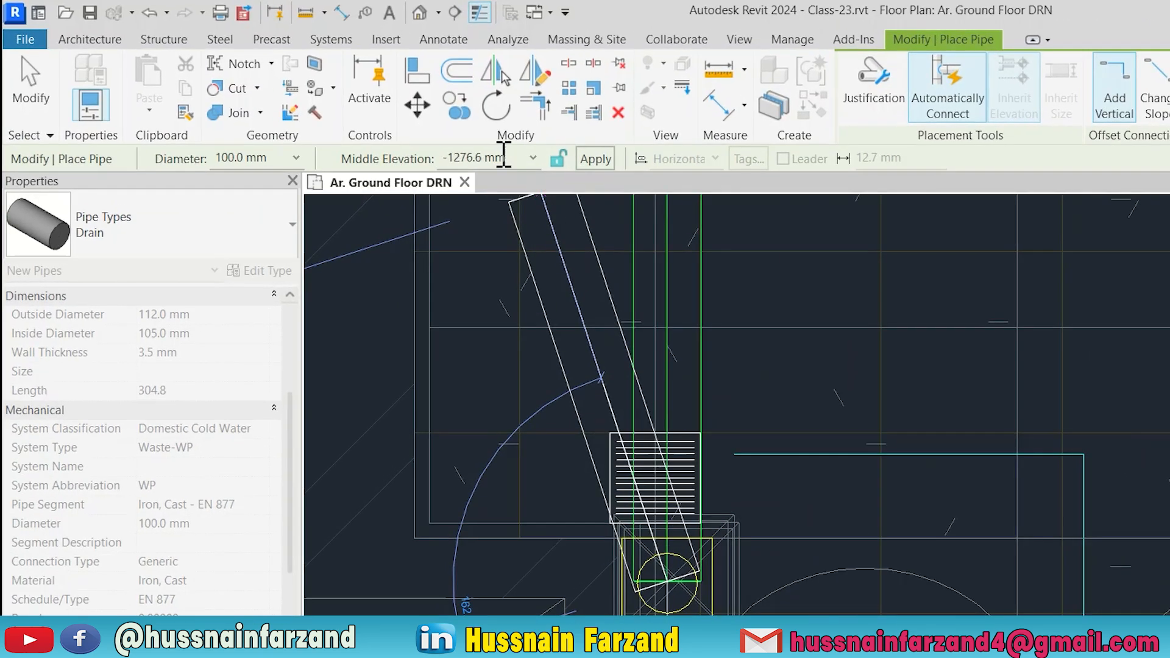
Raise a riser at the floor drain beside the GF-35 washbasins to a middle elevation of 100 mm
left_click(381, 121)
type("100")
left_click(586, 163)
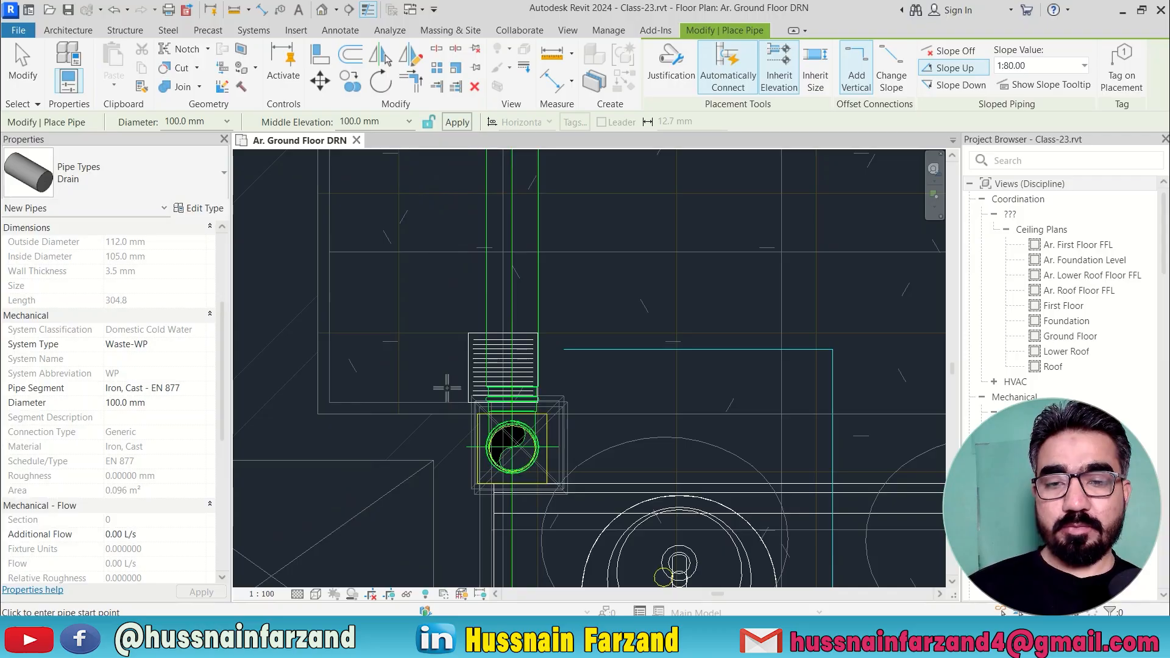
End pipe placement and examine the new branch's fittings where it joins the horizontal waste pipe at D 42
key("Escape")
key("Escape")
scroll(448, 388, "down", 4)
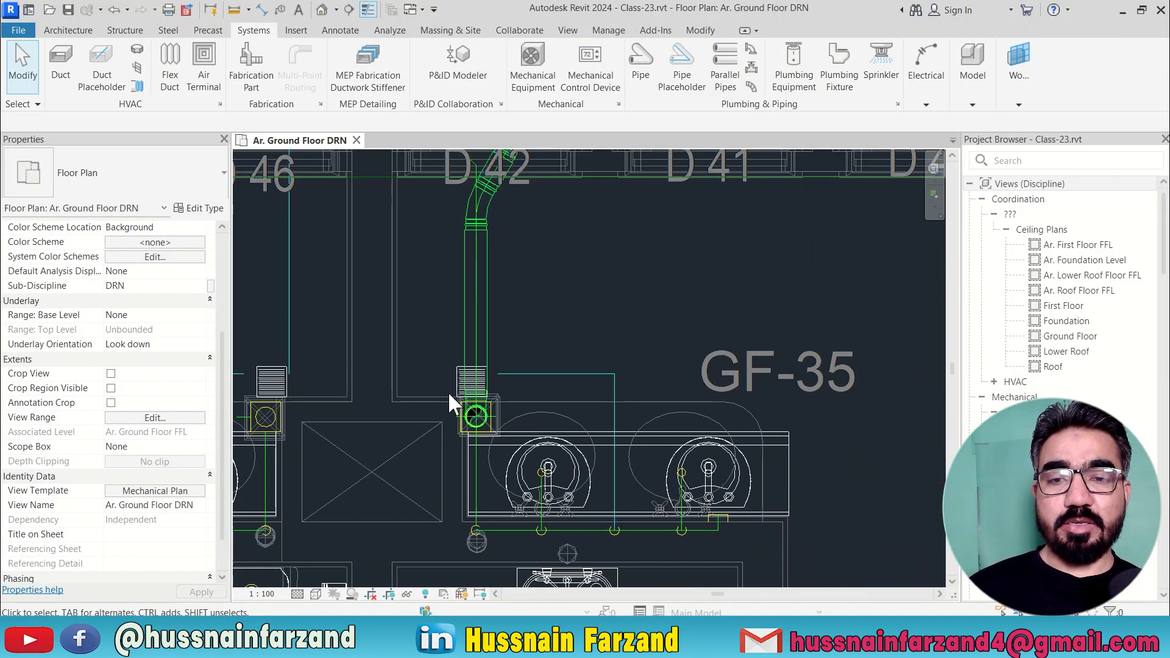
scroll(427, 232, "up", 1)
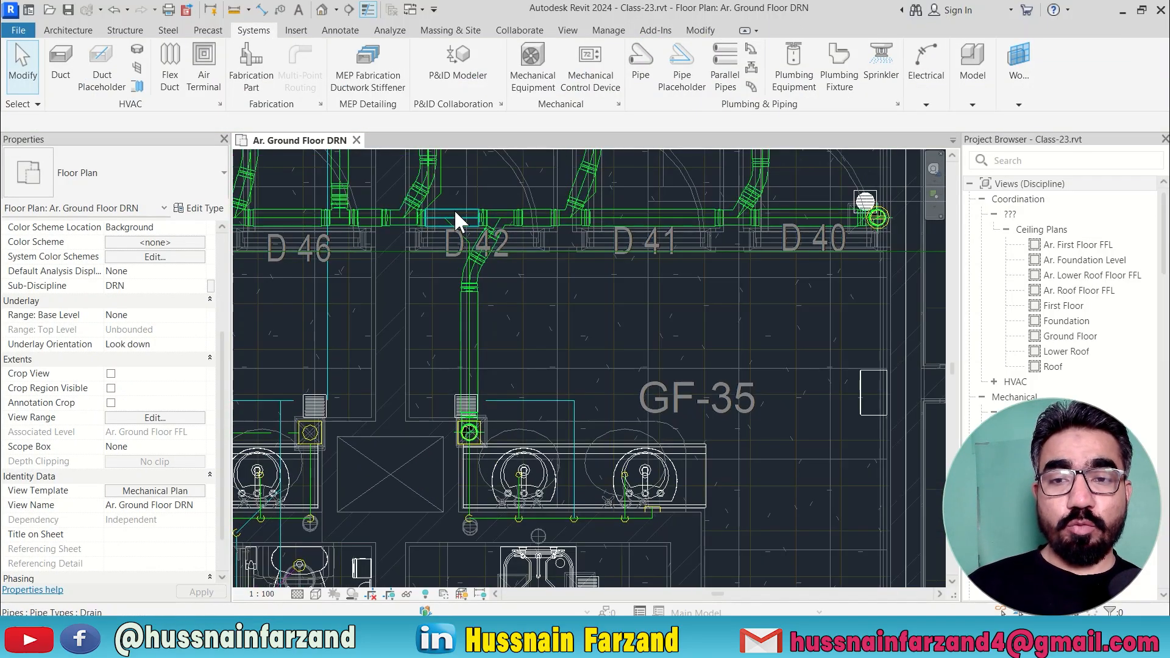
scroll(463, 206, "up", 2)
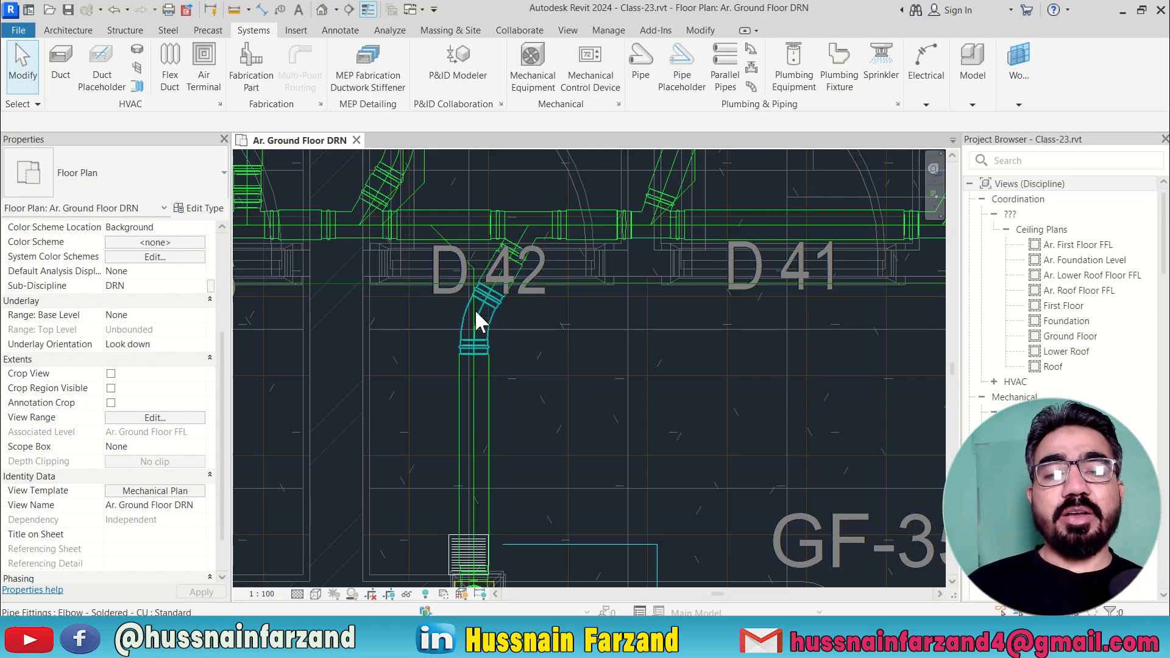
Run a matching branch pipe with inherited elevation from the vertical waste pipe beside D 44 along the drawn line to the GF-36 floor drain
scroll(386, 301, "down", 4)
scroll(728, 370, "up", 4)
scroll(512, 376, "down", 1)
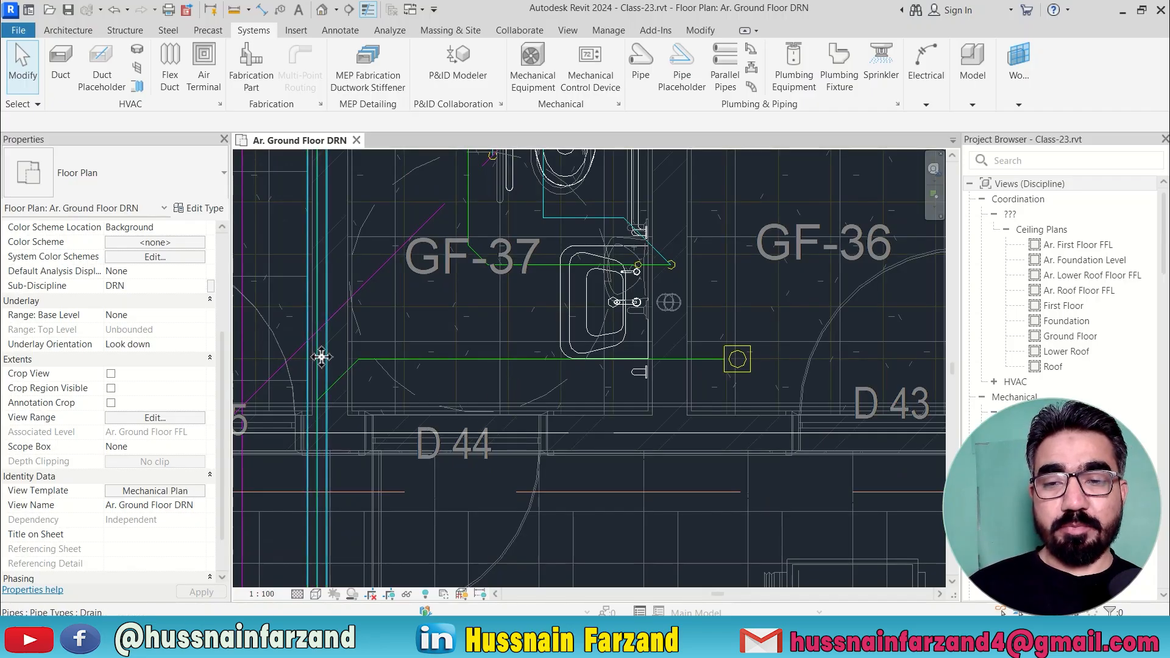
left_click(299, 378)
key("c")
key("s")
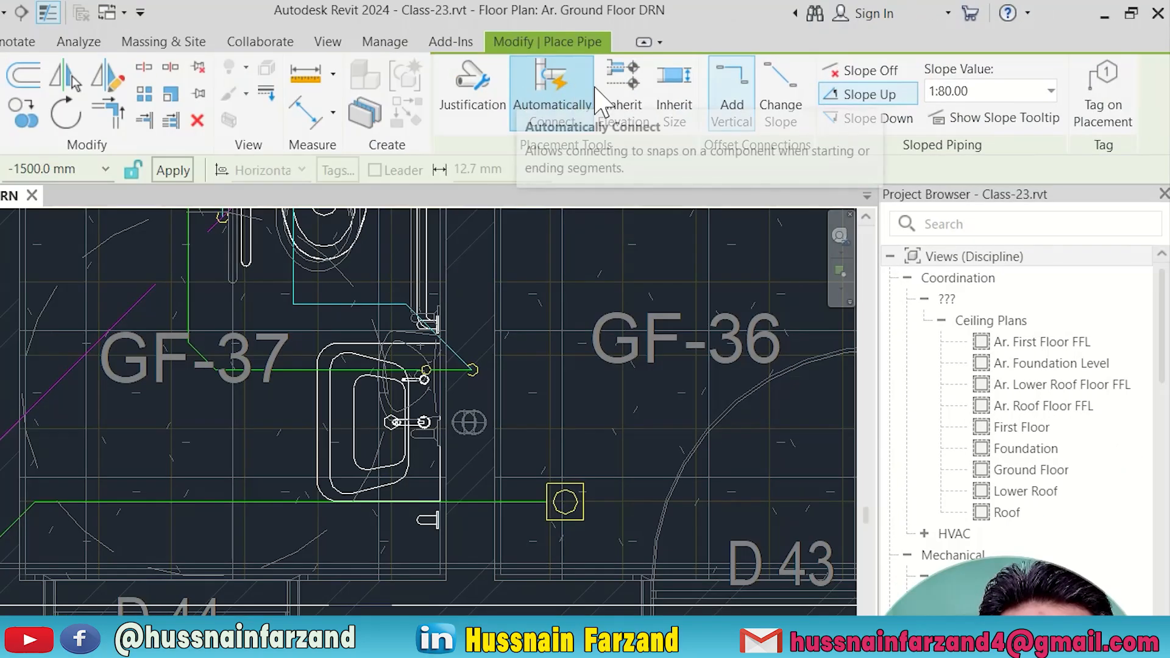
left_click(778, 70)
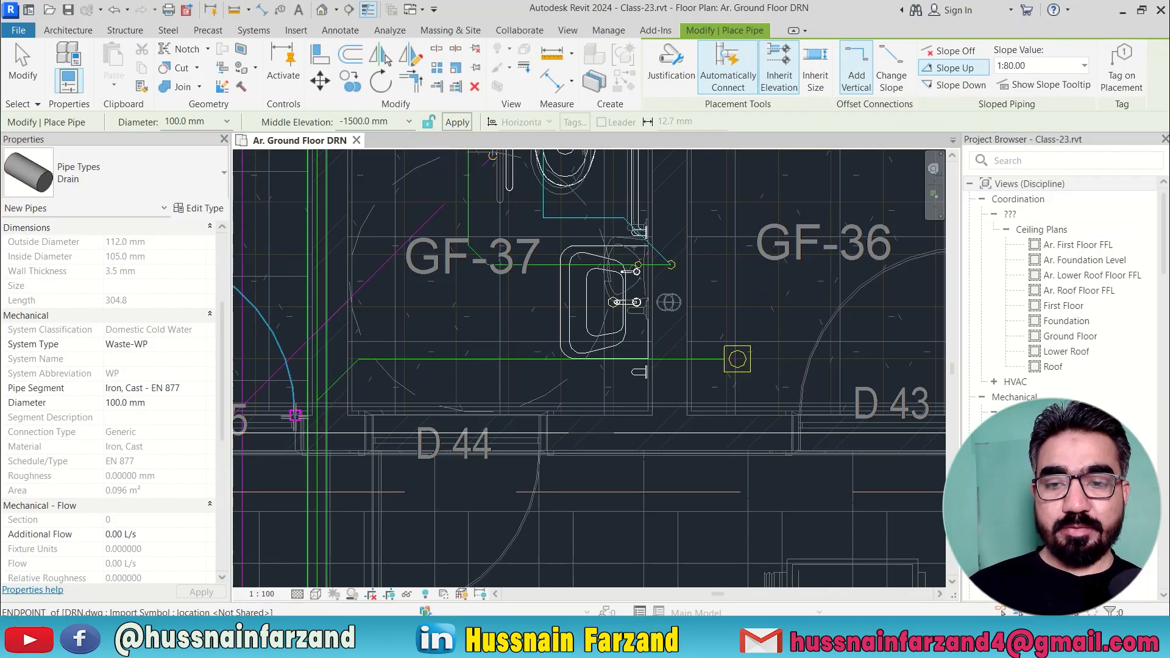
left_click(327, 400)
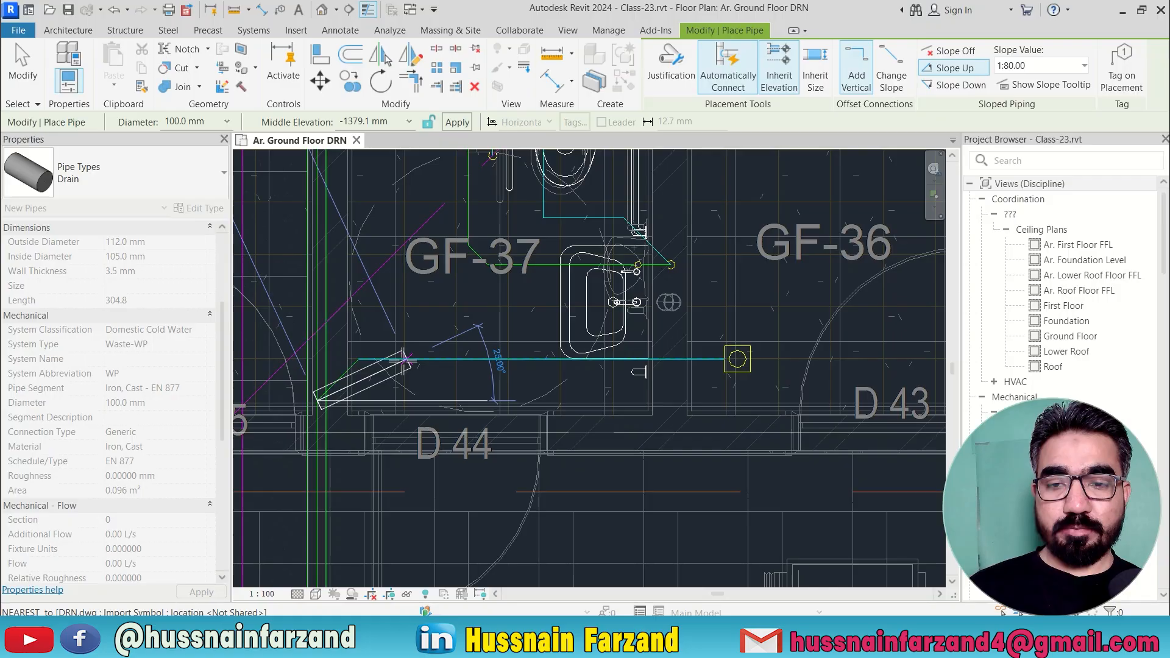
scroll(737, 359, "up", 3)
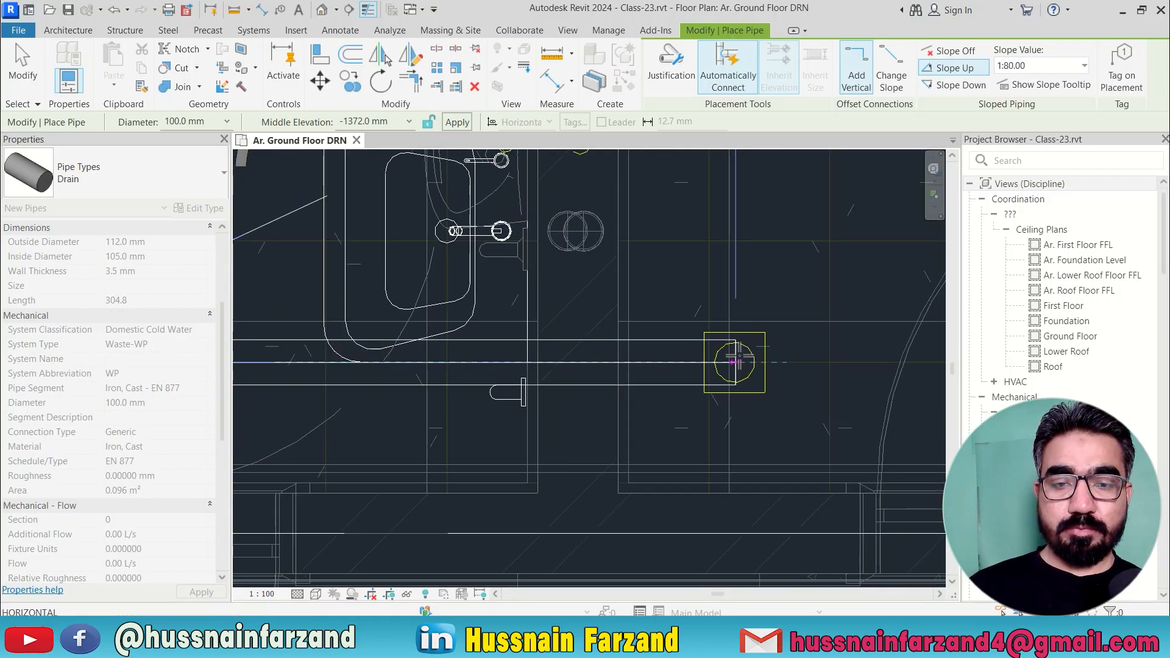
left_click(737, 361)
Raise a riser at the GF-36 floor drain to a middle elevation of 100 mm and end pipe placement
left_click(362, 121)
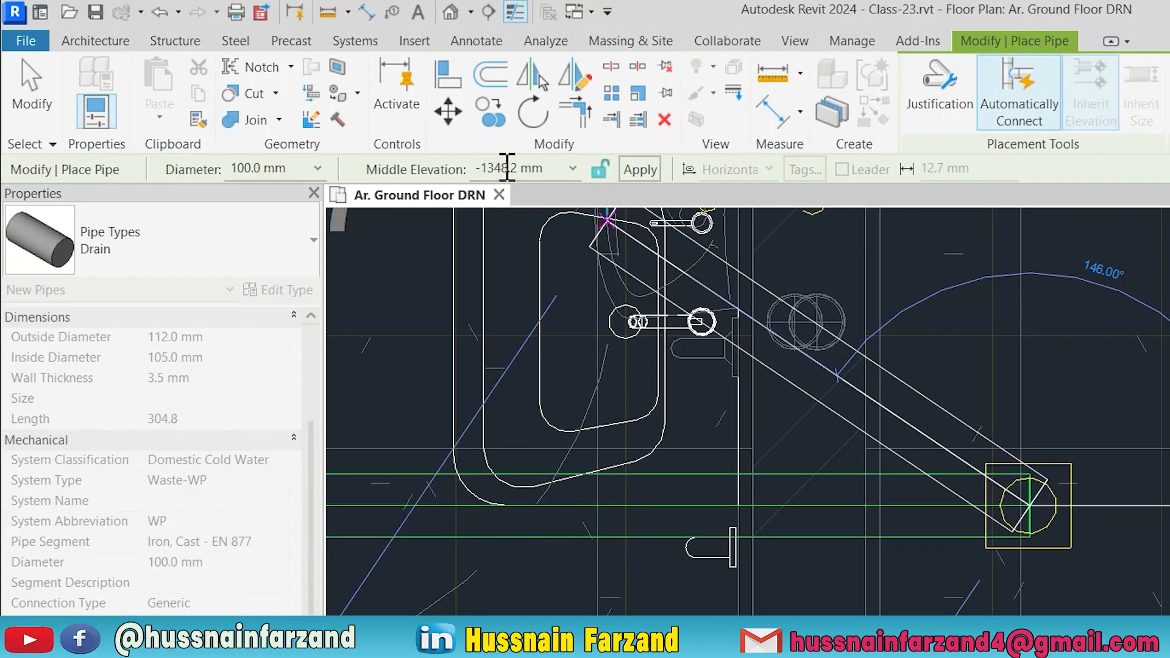
type("100")
left_click(639, 170)
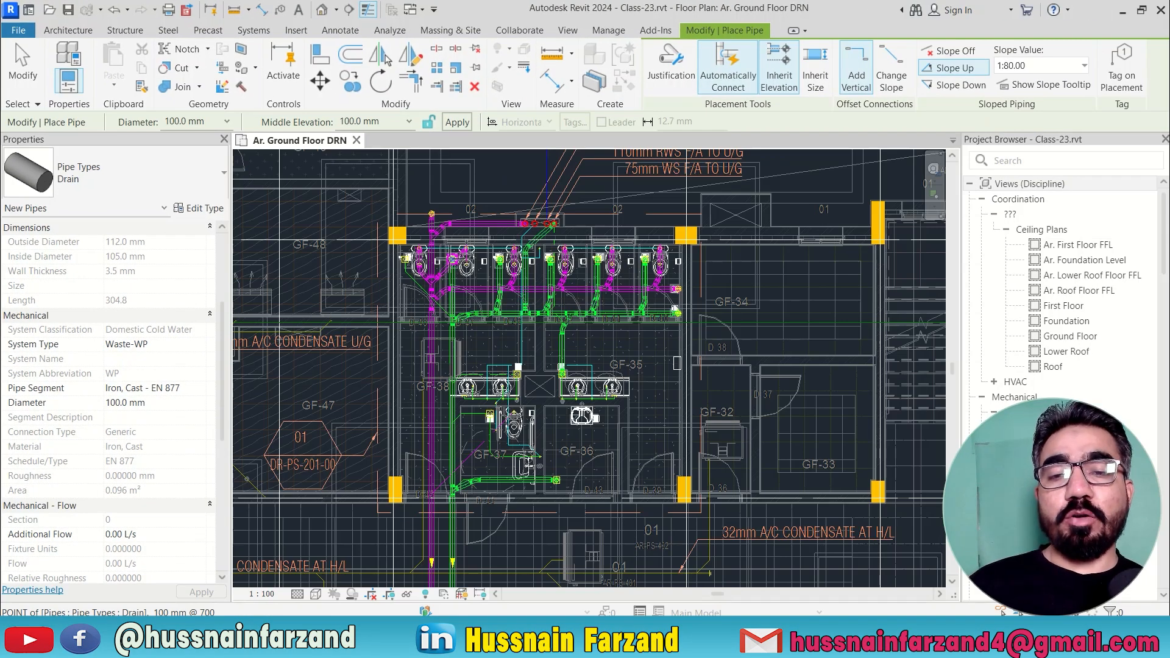
key("Escape")
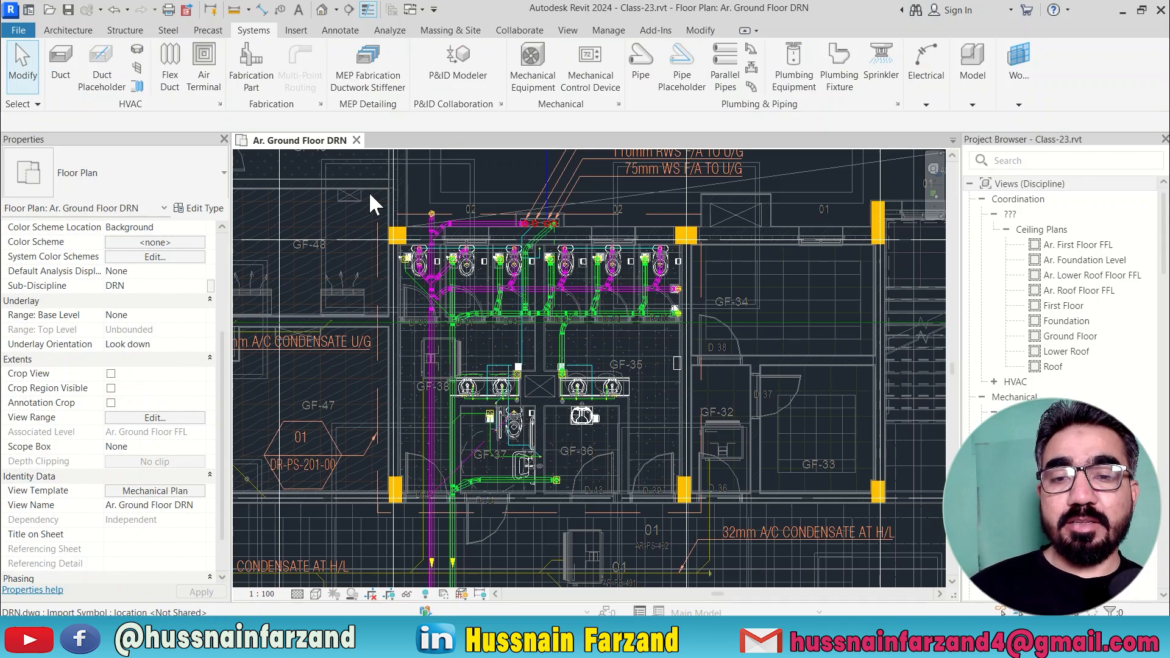
Select the modelled toilet drainage network together, from the chambers between grids E and F up to the toilet block
scroll(606, 441, "down", 3)
middle_click_drag(628, 536, 616, 398)
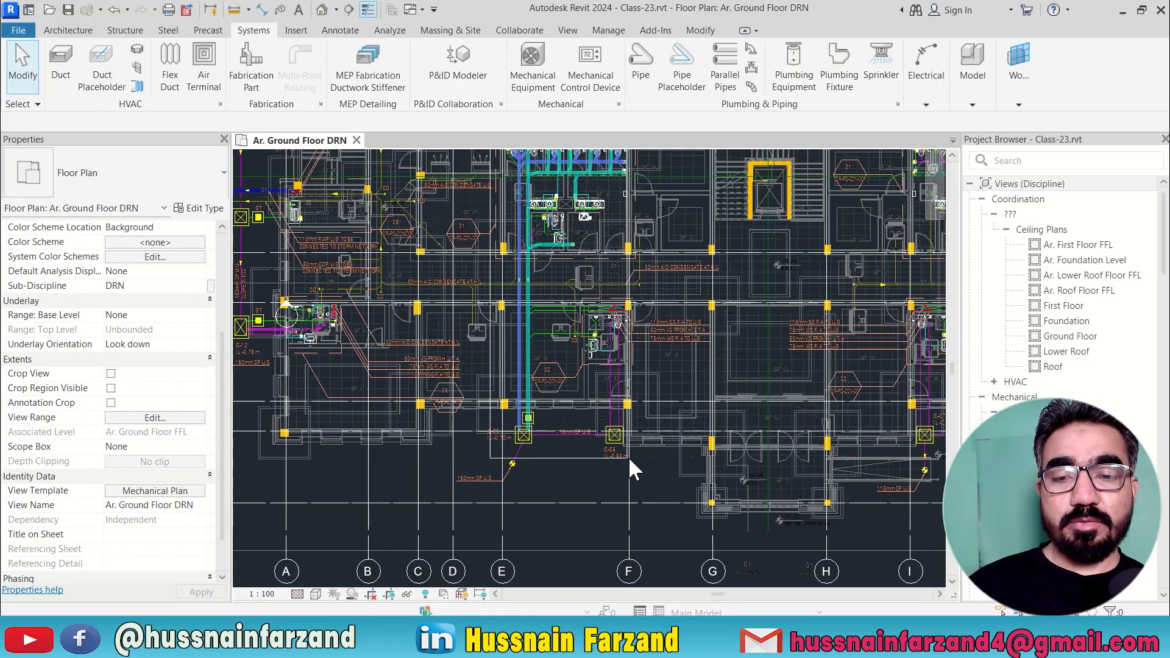
left_click_drag(583, 411, 500, 265)
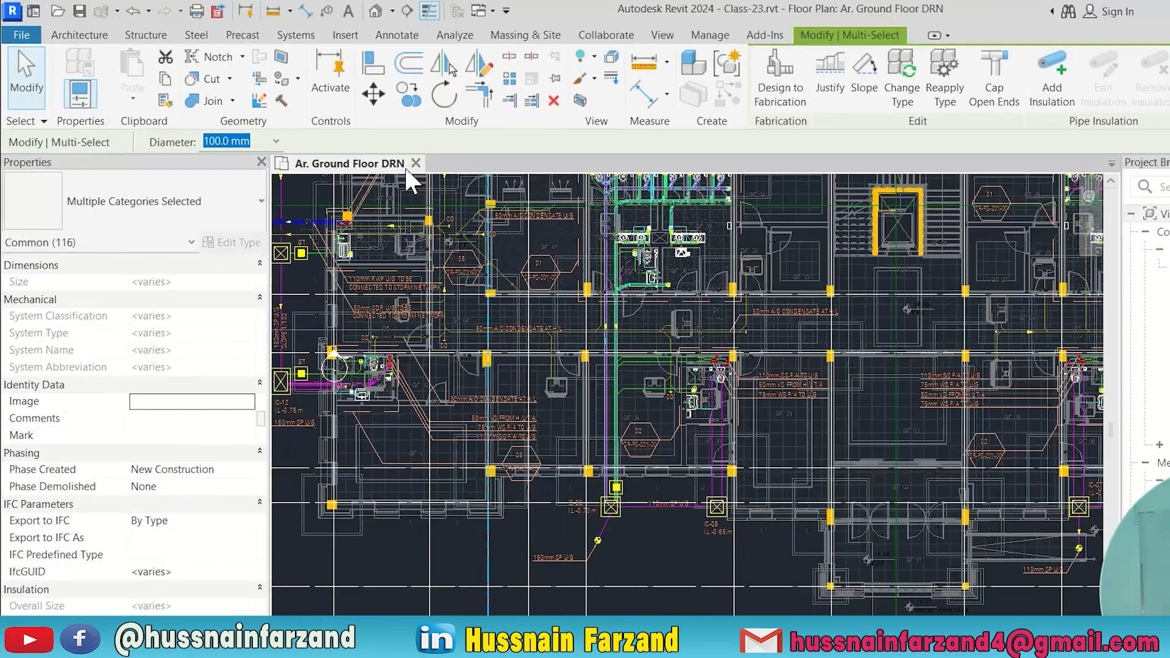